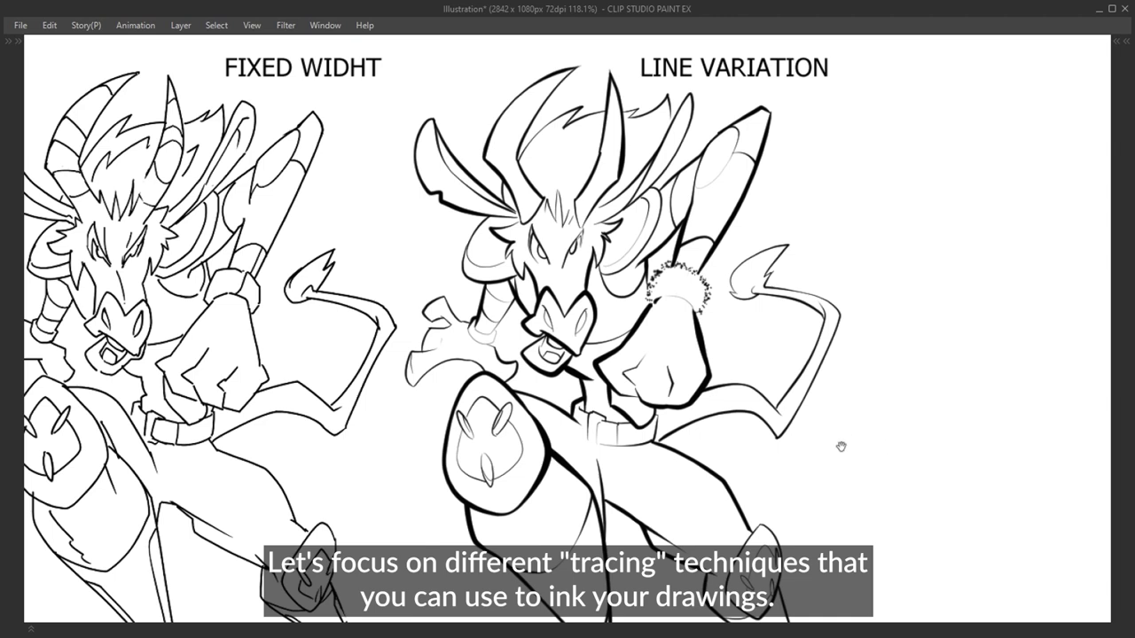
# Compare the finished linework with the rough drawing by showing the Ink and Sketch folders alternately, including a close-up of the upper body
pyautogui.hotkey('ctrl', '0')
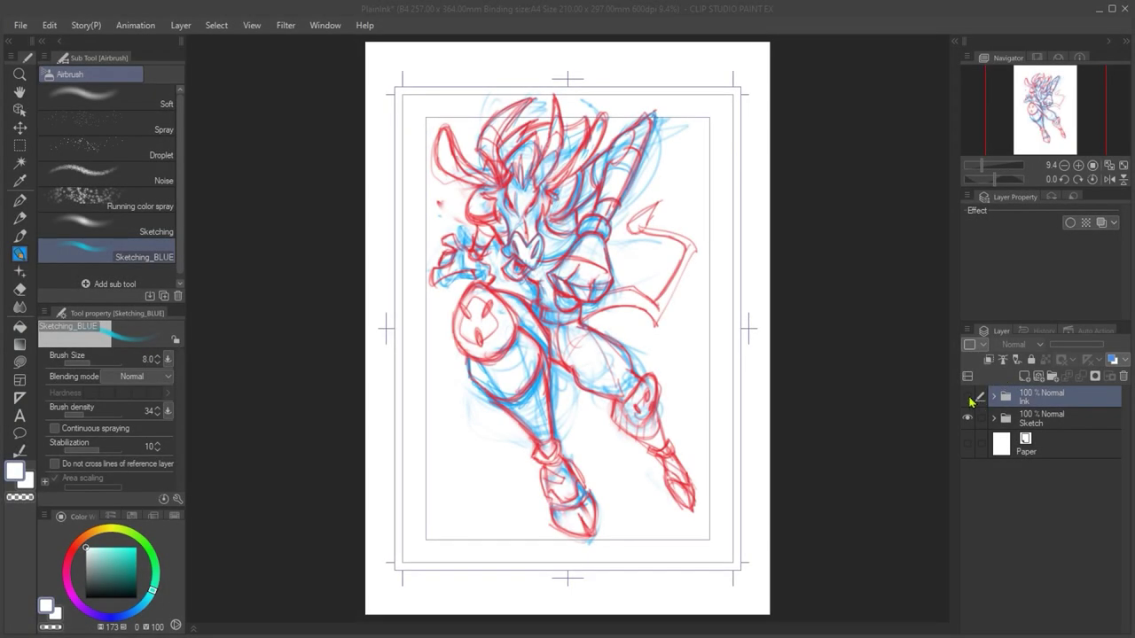
pyautogui.keyDown('alt'); pyautogui.click(968, 399); pyautogui.keyUp('alt')
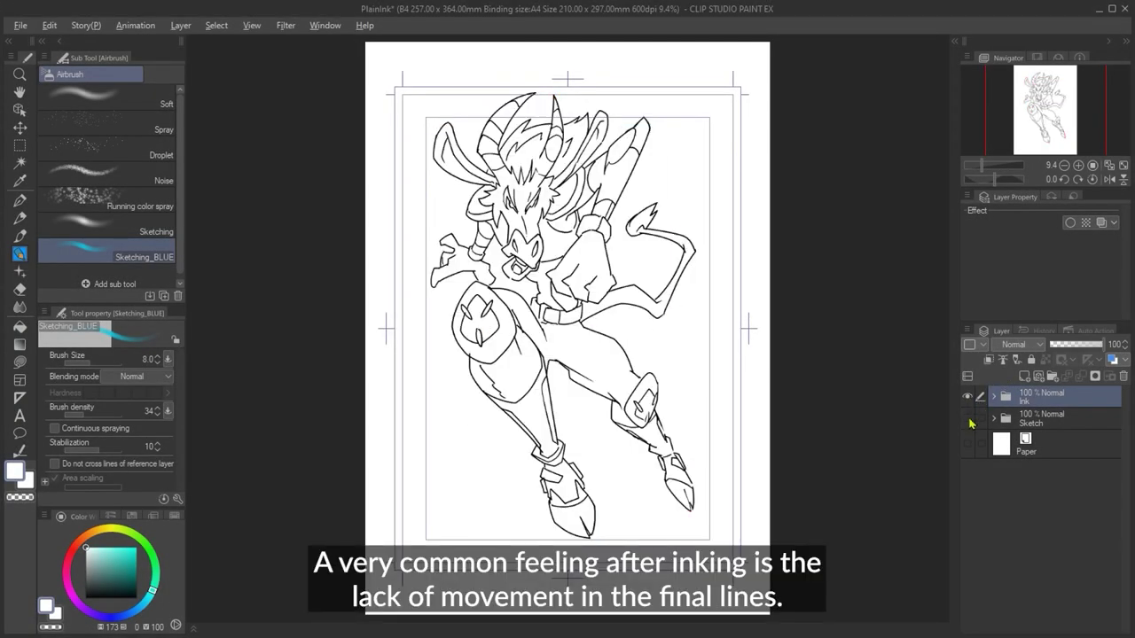
pyautogui.keyDown('alt'); pyautogui.click(968, 420); pyautogui.keyUp('alt')
pyautogui.keyDown('alt'); pyautogui.click(968, 398); pyautogui.keyUp('alt')
pyautogui.keyDown('alt'); pyautogui.click(968, 418); pyautogui.keyUp('alt')
pyautogui.moveTo(621, 231); pyautogui.dragTo(713, 372)
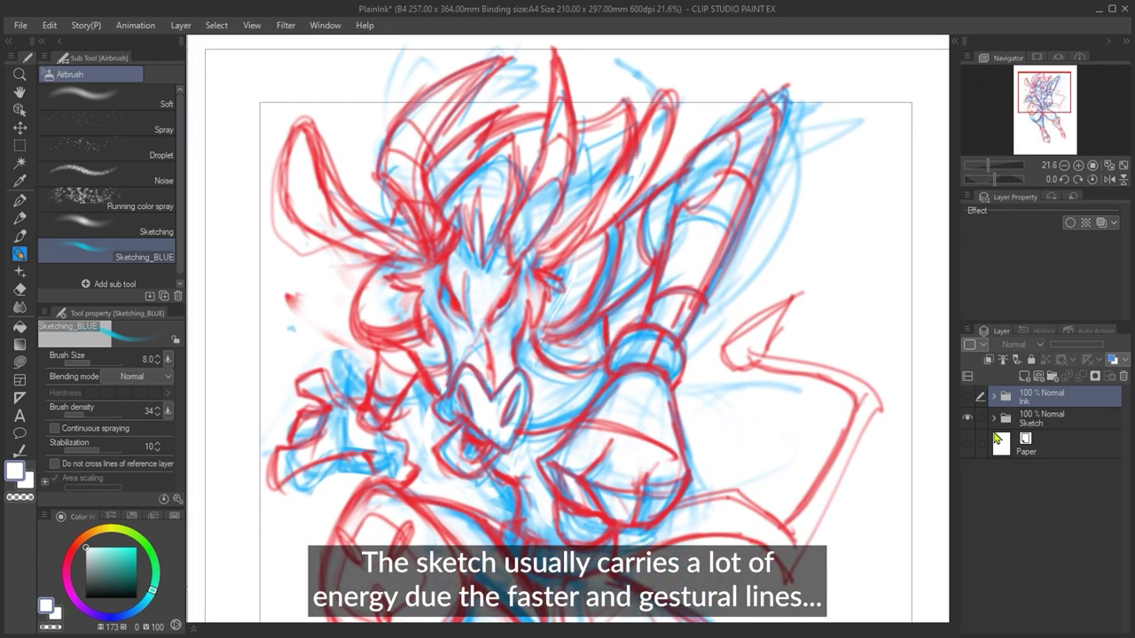
pyautogui.keyDown('alt'); pyautogui.click(968, 399); pyautogui.keyUp('alt')
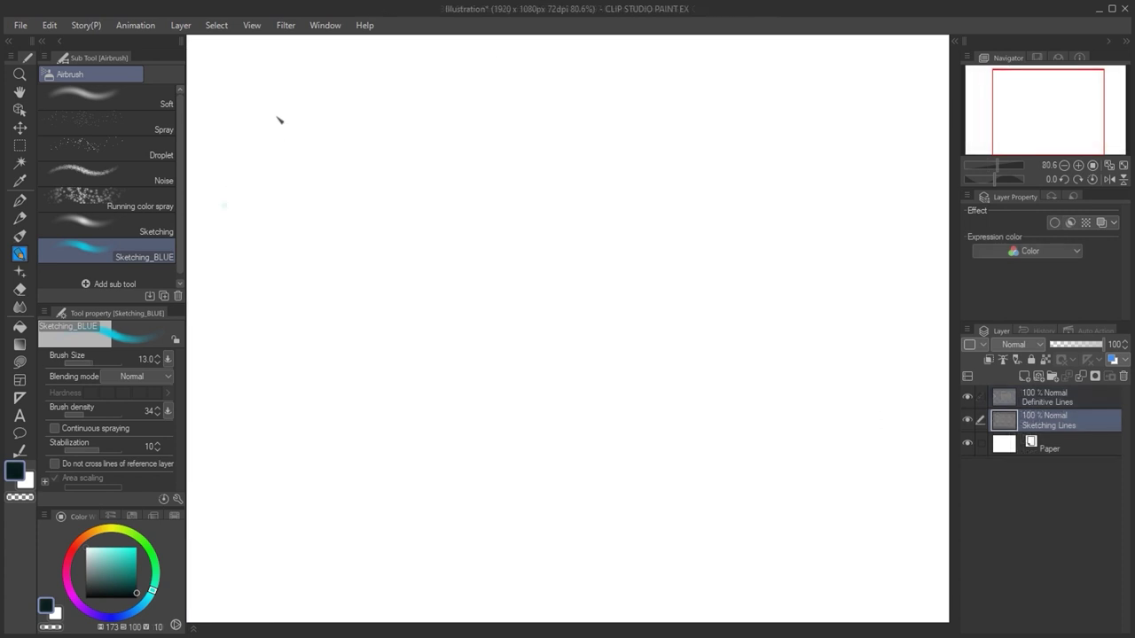
# Sketch a wavy line from short overlapping Sketching_BLUE airbrush strokes on the Sketching Lines layer
pyautogui.moveTo(222, 206)
pyautogui.mouseDown()
pyautogui.moveTo(352, 90)
pyautogui.moveTo(385, 92)
pyautogui.mouseUp()
pyautogui.moveTo(435, 135)
pyautogui.mouseDown()
pyautogui.moveTo(458, 165)
pyautogui.moveTo(455, 133)
pyautogui.moveTo(501, 192)
pyautogui.moveTo(475, 146)
pyautogui.moveTo(552, 275)
pyautogui.mouseUp()
pyautogui.moveTo(543, 219)
pyautogui.mouseDown()
pyautogui.moveTo(631, 288)
pyautogui.moveTo(691, 259)
pyautogui.mouseUp()
pyautogui.moveTo(625, 289); pyautogui.dragTo(724, 213)
pyautogui.moveTo(672, 245); pyautogui.dragTo(792, 114)
pyautogui.moveTo(713, 193); pyautogui.dragTo(847, 96)
pyautogui.moveTo(761, 172); pyautogui.dragTo(910, 107)
pyautogui.moveTo(830, 117); pyautogui.dragTo(927, 107)
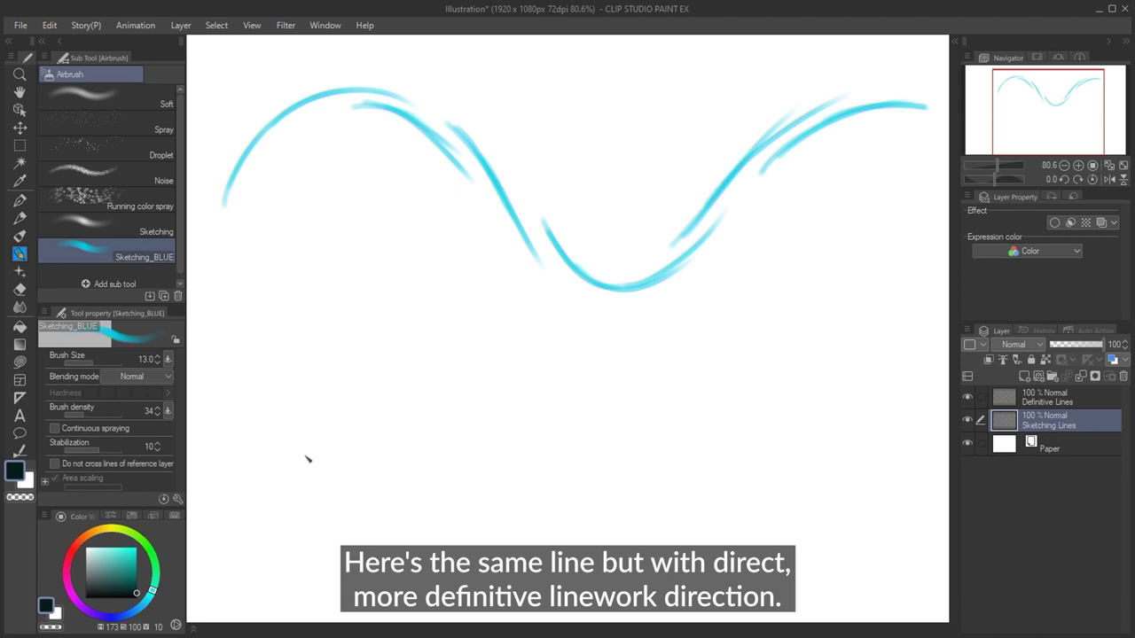
# Draw the same wave below the blue sketch as one continuous black Brush pen stroke at size 55
pyautogui.hotkey('ctrl', 'z')
pyautogui.moveTo(223, 362)
pyautogui.mouseDown()
pyautogui.moveTo(244, 340)
pyautogui.moveTo(405, 309)
pyautogui.moveTo(380, 325)
pyautogui.mouseUp()
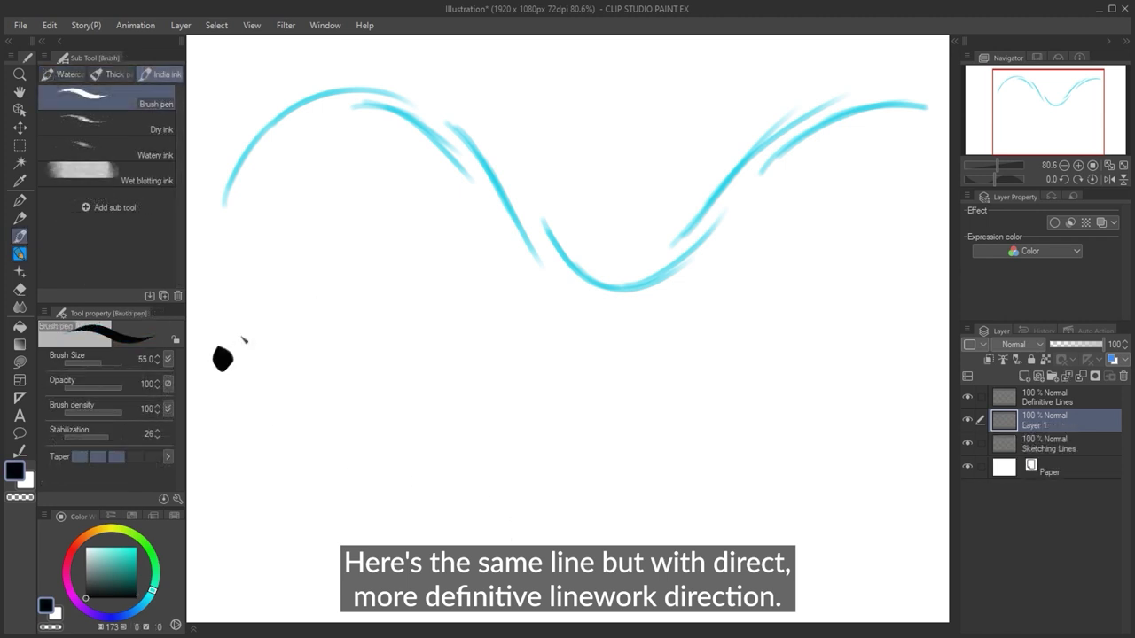
pyautogui.hotkey('ctrl', 'z')
pyautogui.moveTo(224, 360)
pyautogui.mouseDown()
pyautogui.moveTo(314, 301)
pyautogui.moveTo(405, 303)
pyautogui.moveTo(533, 441)
pyautogui.moveTo(600, 457)
pyautogui.moveTo(669, 412)
pyautogui.moveTo(745, 328)
pyautogui.moveTo(834, 274)
pyautogui.moveTo(910, 272)
pyautogui.mouseUp()
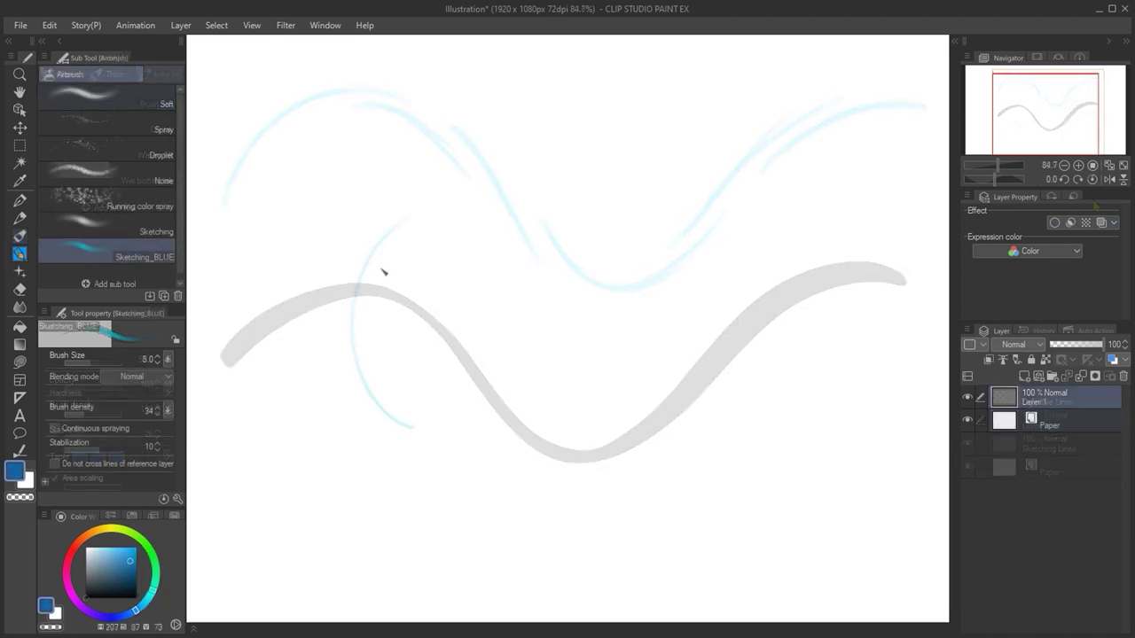
# Sketch a curling S-shaped tube with an open elliptical end in loose overlapping strokes, using the Sketching_BLUE airbrush at size 8
pyautogui.moveTo(382, 245); pyautogui.dragTo(541, 238)
pyautogui.moveTo(383, 296); pyautogui.dragTo(422, 277)
pyautogui.moveTo(514, 227); pyautogui.dragTo(574, 355)
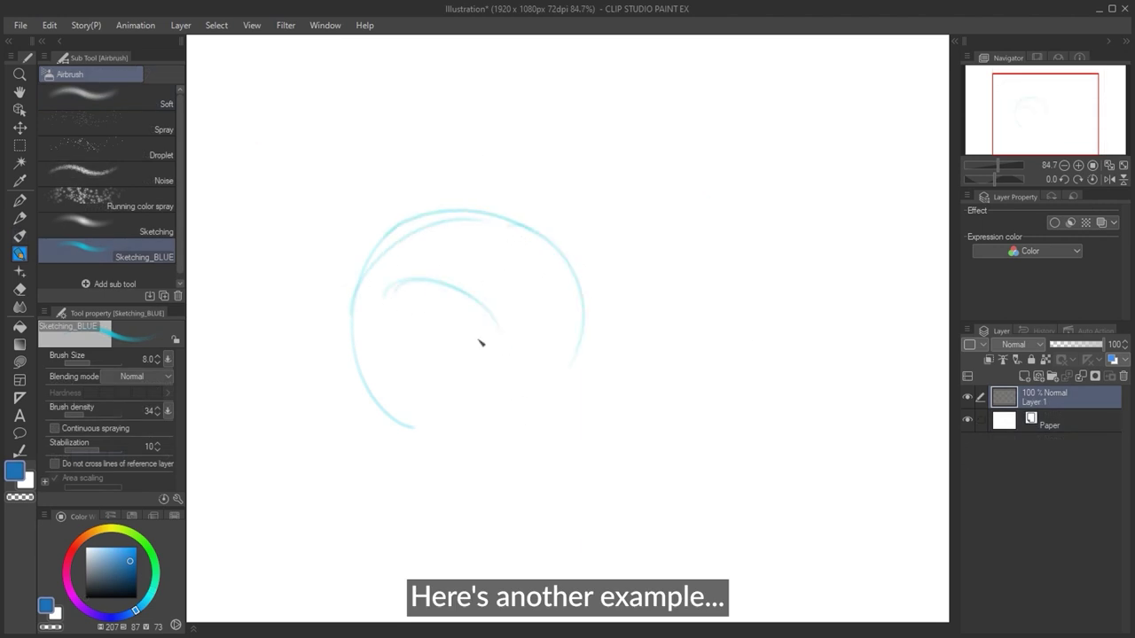
pyautogui.moveTo(493, 336)
pyautogui.mouseDown()
pyautogui.moveTo(437, 424)
pyautogui.moveTo(501, 485)
pyautogui.mouseUp()
pyautogui.moveTo(488, 406); pyautogui.dragTo(585, 302)
pyautogui.moveTo(531, 372)
pyautogui.mouseDown()
pyautogui.moveTo(682, 213)
pyautogui.moveTo(538, 432)
pyautogui.moveTo(578, 469)
pyautogui.mouseUp()
pyautogui.moveTo(496, 466); pyautogui.dragTo(648, 337)
pyautogui.moveTo(587, 436); pyautogui.dragTo(708, 315)
pyautogui.moveTo(544, 369); pyautogui.dragTo(698, 190)
pyautogui.moveTo(622, 380); pyautogui.dragTo(732, 304)
pyautogui.moveTo(610, 312)
pyautogui.mouseDown()
pyautogui.moveTo(682, 322)
pyautogui.moveTo(725, 402)
pyautogui.mouseUp()
pyautogui.moveTo(648, 321); pyautogui.dragTo(733, 362)
pyautogui.moveTo(681, 336); pyautogui.dragTo(620, 403)
pyautogui.moveTo(451, 455); pyautogui.dragTo(582, 434)
pyautogui.moveTo(396, 299)
pyautogui.mouseDown()
pyautogui.moveTo(465, 344)
pyautogui.moveTo(504, 292)
pyautogui.moveTo(478, 461)
pyautogui.moveTo(563, 408)
pyautogui.moveTo(608, 257)
pyautogui.moveTo(679, 189)
pyautogui.mouseUp()
pyautogui.moveTo(620, 238); pyautogui.dragTo(764, 232)
pyautogui.moveTo(656, 421); pyautogui.dragTo(729, 328)
pyautogui.moveTo(677, 197); pyautogui.dragTo(797, 310)
pyautogui.moveTo(725, 210); pyautogui.dragTo(797, 353)
pyautogui.moveTo(714, 193)
pyautogui.mouseDown()
pyautogui.moveTo(828, 304)
pyautogui.moveTo(833, 359)
pyautogui.mouseUp()
pyautogui.moveTo(823, 372)
pyautogui.mouseDown()
pyautogui.moveTo(754, 390)
pyautogui.moveTo(738, 413)
pyautogui.mouseUp()
pyautogui.moveTo(783, 359); pyautogui.dragTo(784, 403)
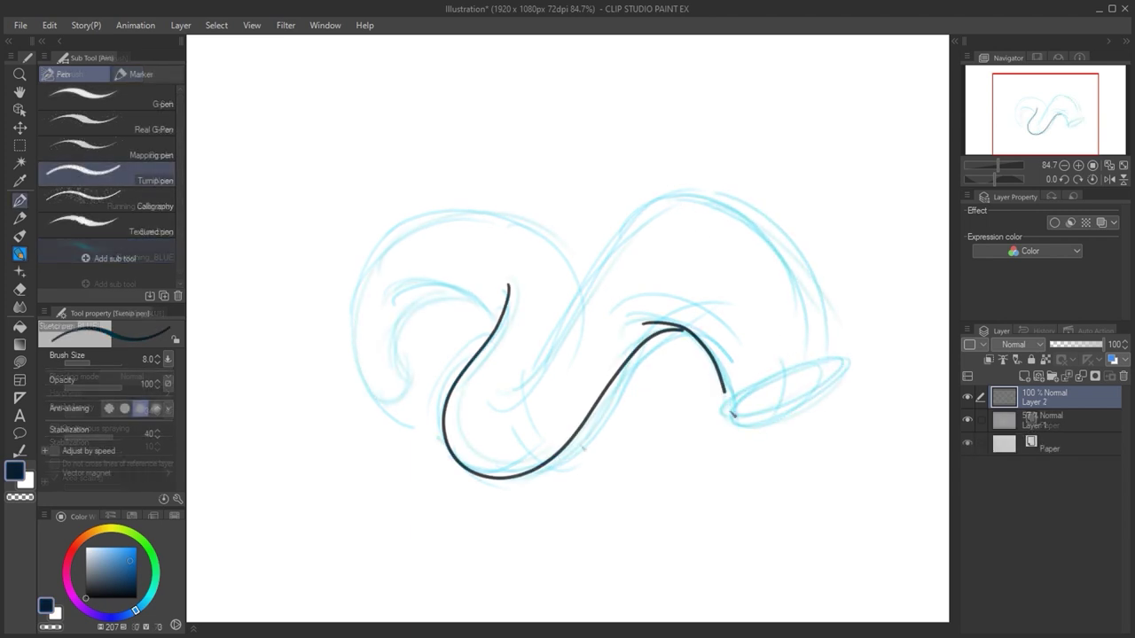
# Trace the tube sketch on Layer 2 with smooth single black lines, using the Turnip pen at size 8
pyautogui.moveTo(512, 390)
pyautogui.mouseDown()
pyautogui.moveTo(591, 291)
pyautogui.moveTo(711, 201)
pyautogui.moveTo(833, 340)
pyautogui.moveTo(803, 405)
pyautogui.moveTo(833, 358)
pyautogui.mouseUp()
pyautogui.moveTo(729, 413)
pyautogui.mouseDown()
pyautogui.moveTo(777, 410)
pyautogui.moveTo(836, 361)
pyautogui.mouseUp()
pyautogui.hotkey('ctrl', 'z')
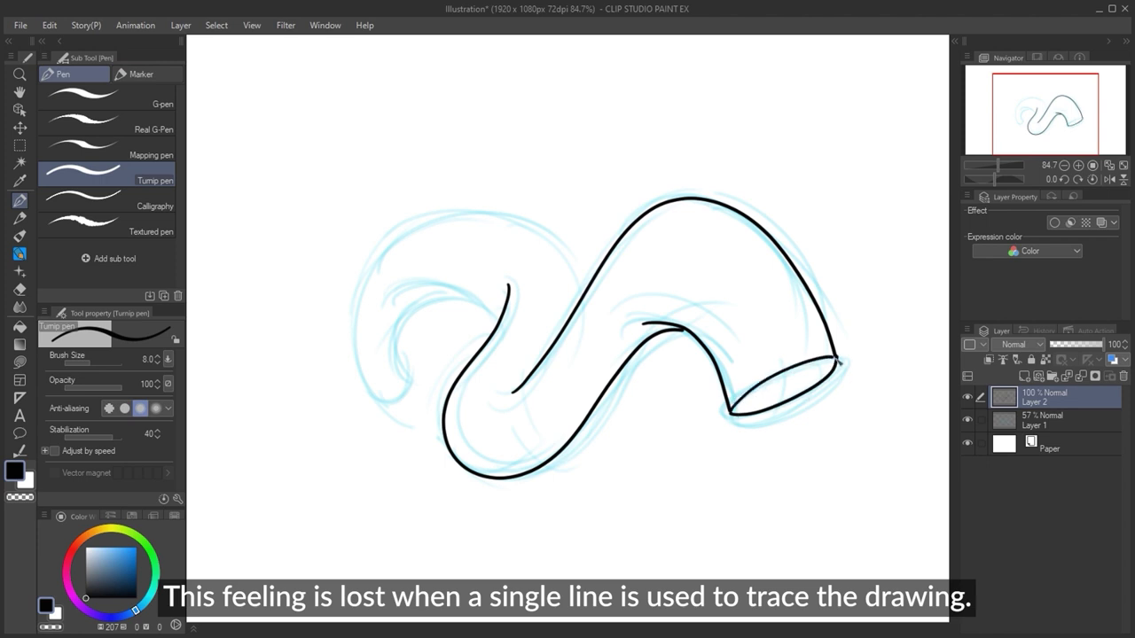
pyautogui.moveTo(495, 317)
pyautogui.mouseDown()
pyautogui.moveTo(408, 328)
pyautogui.moveTo(392, 406)
pyautogui.moveTo(554, 238)
pyautogui.mouseUp()
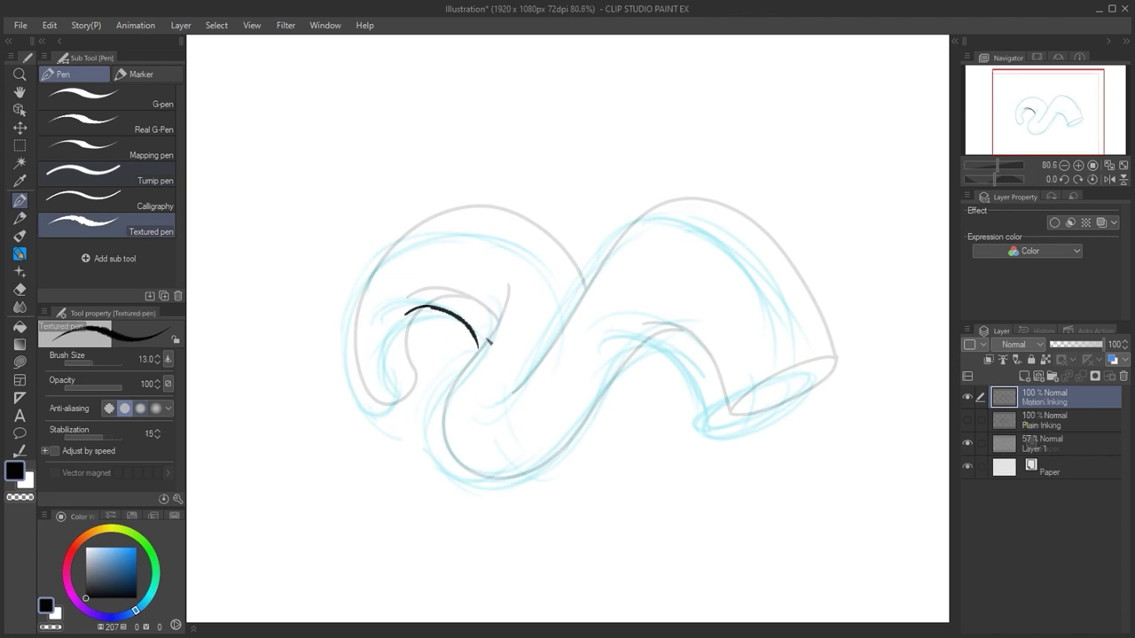
# Ink the tube freely on the Motion Inking layer with the Textured pen at size 13, and hide the Layer 1 sketch
pyautogui.moveTo(487, 331)
pyautogui.mouseDown()
pyautogui.moveTo(432, 455)
pyautogui.moveTo(478, 490)
pyautogui.moveTo(553, 458)
pyautogui.moveTo(626, 350)
pyautogui.mouseUp()
pyautogui.moveTo(608, 342)
pyautogui.mouseDown()
pyautogui.moveTo(646, 340)
pyautogui.moveTo(711, 432)
pyautogui.moveTo(798, 380)
pyautogui.mouseUp()
pyautogui.moveTo(498, 398); pyautogui.dragTo(513, 391)
pyautogui.moveTo(520, 379)
pyautogui.mouseDown()
pyautogui.moveTo(655, 227)
pyautogui.moveTo(755, 265)
pyautogui.moveTo(798, 379)
pyautogui.mouseUp()
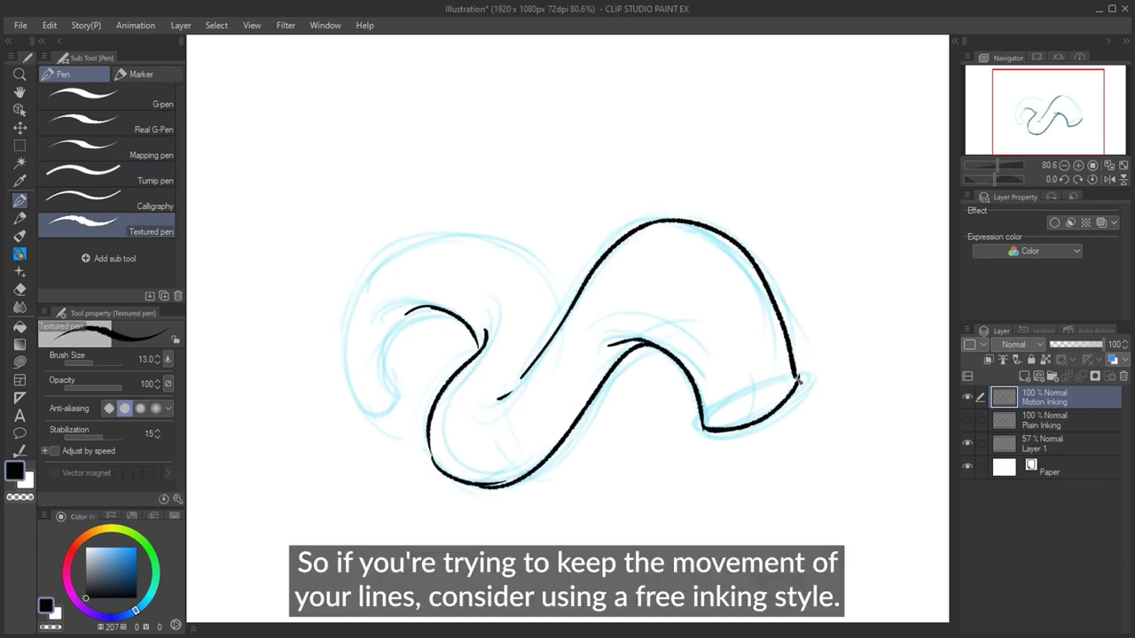
pyautogui.moveTo(709, 409); pyautogui.dragTo(771, 368)
pyautogui.moveTo(429, 307); pyautogui.dragTo(391, 338)
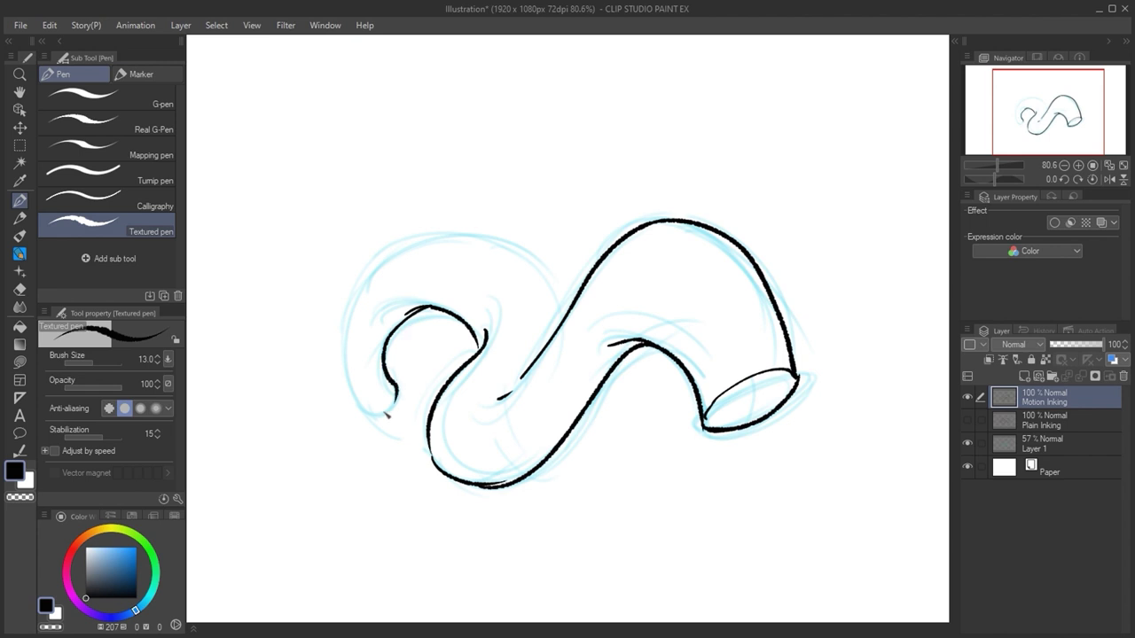
pyautogui.moveTo(356, 406)
pyautogui.mouseDown()
pyautogui.moveTo(349, 345)
pyautogui.moveTo(507, 245)
pyautogui.moveTo(556, 335)
pyautogui.mouseUp()
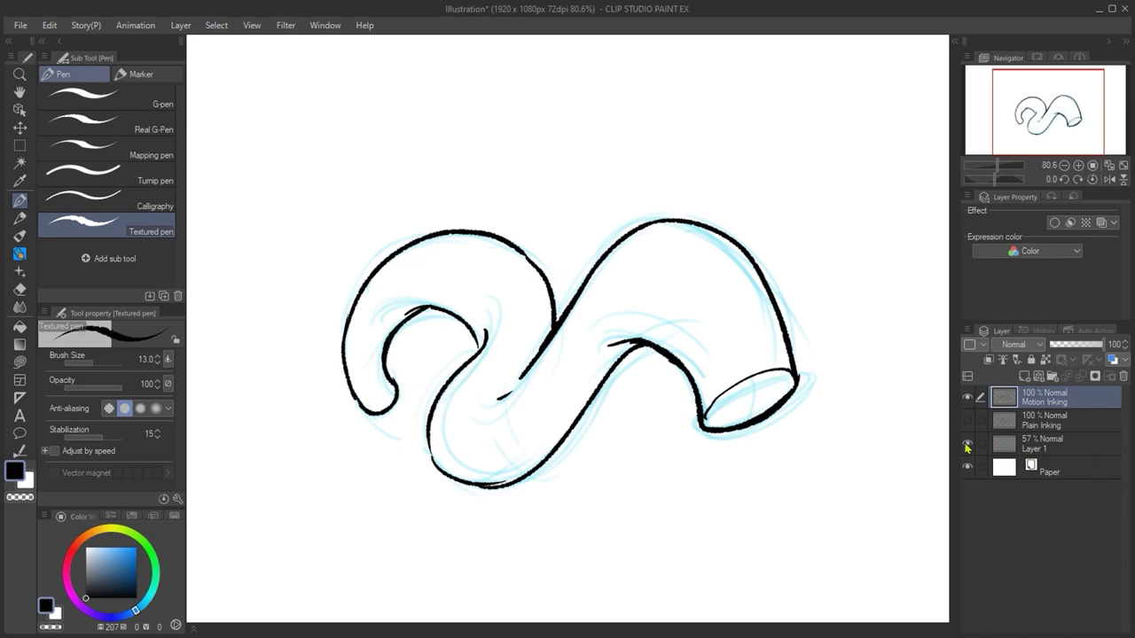
pyautogui.click(972, 447)
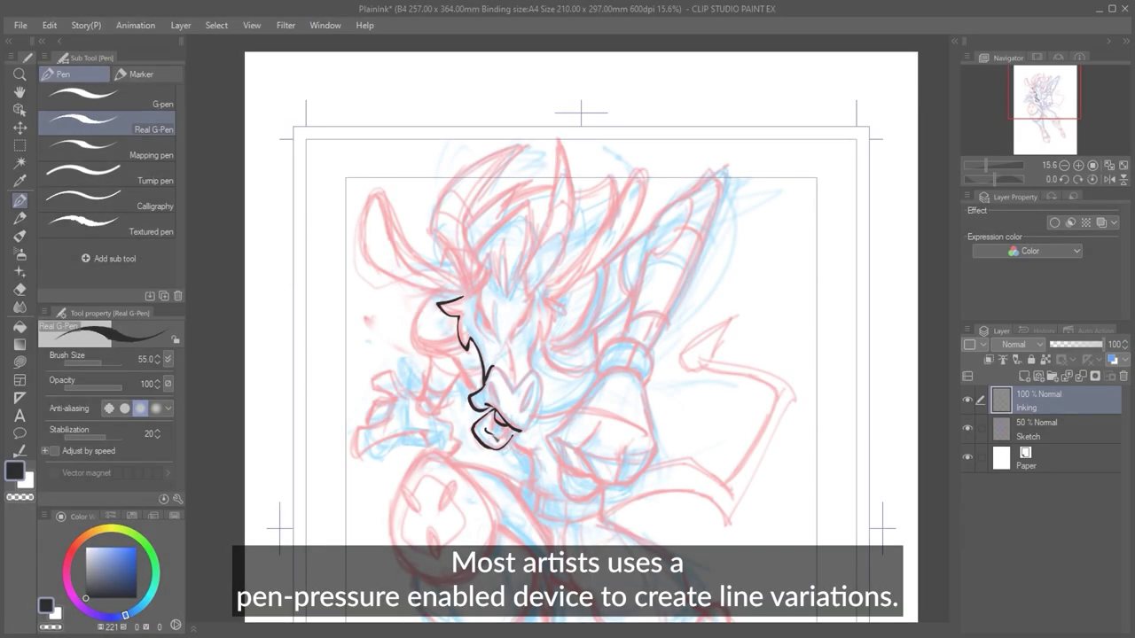
# Ink the creature's muzzle and nostrils on the Inking layer with the Real G-Pen at size 55
pyautogui.moveTo(489, 432); pyautogui.dragTo(503, 425)
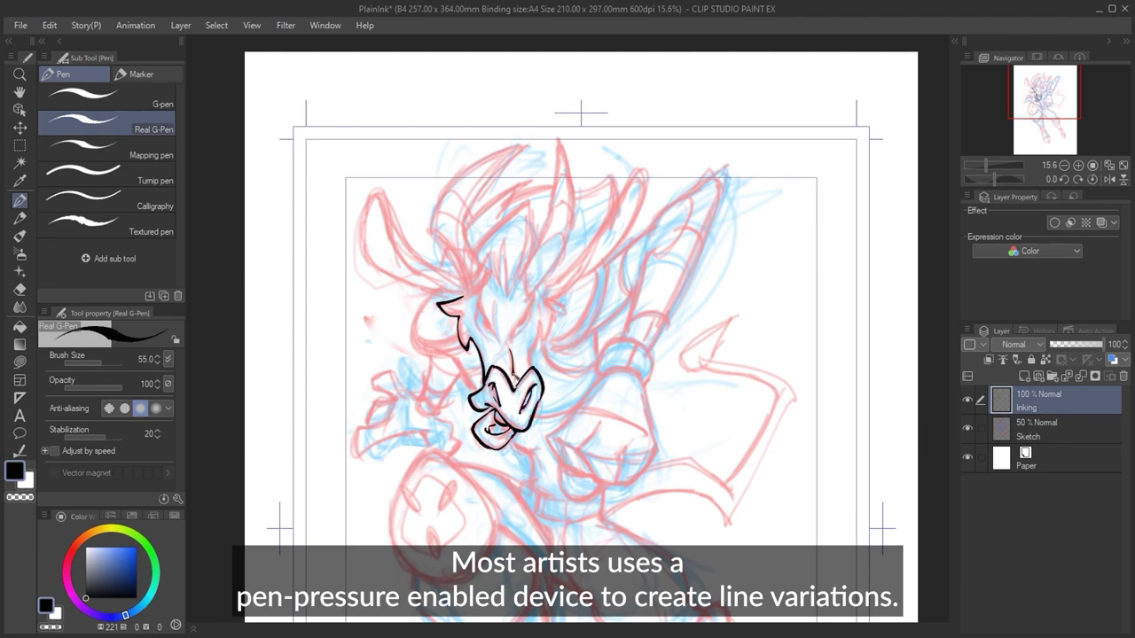
# Open the pen pressure adjustment, show the pen pressure graph, and draw test strokes on the canvas
pyautogui.click(19, 24)
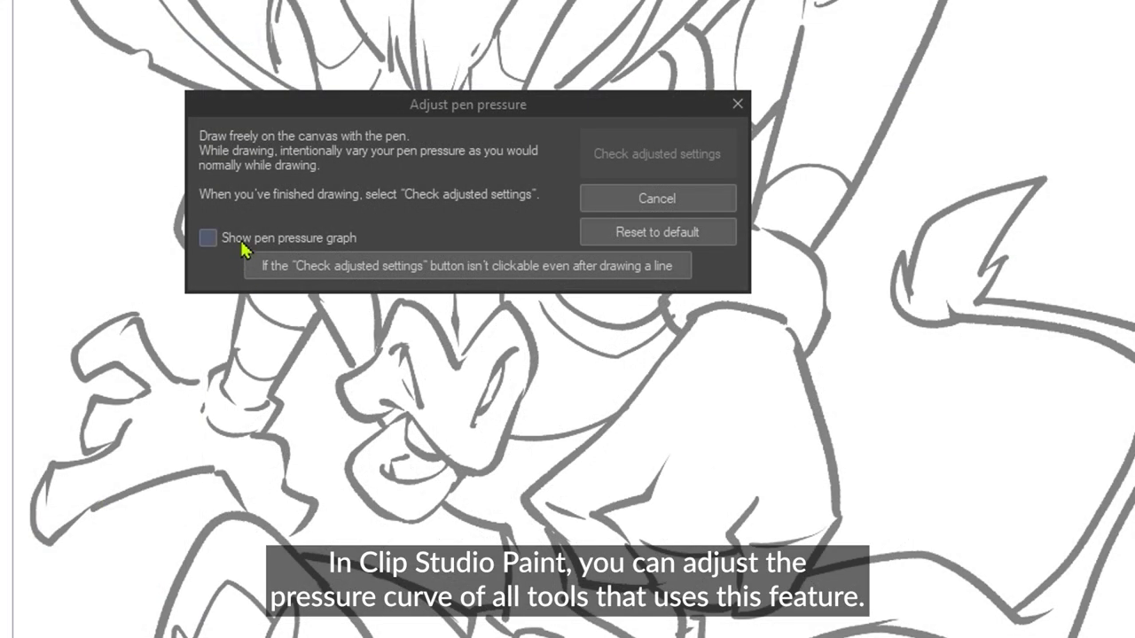
pyautogui.click(242, 244)
pyautogui.moveTo(350, 377); pyautogui.dragTo(374, 380)
pyautogui.moveTo(375, 379); pyautogui.dragTo(429, 412)
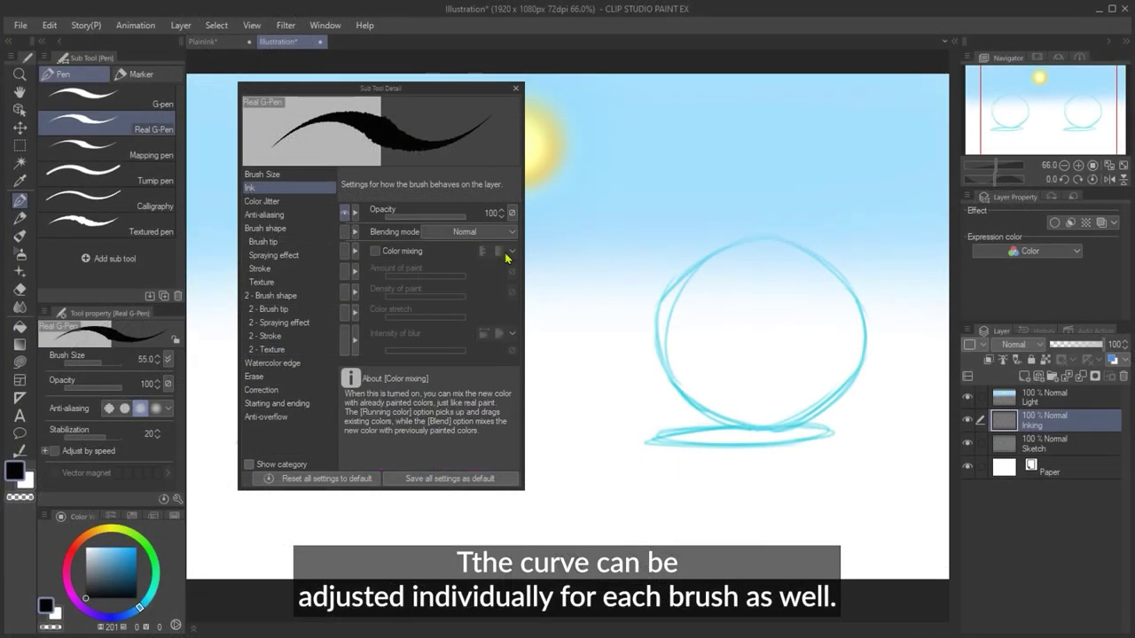
# Open the brush size dynamics in the Real G-Pen's sub tool details
pyautogui.click(274, 175)
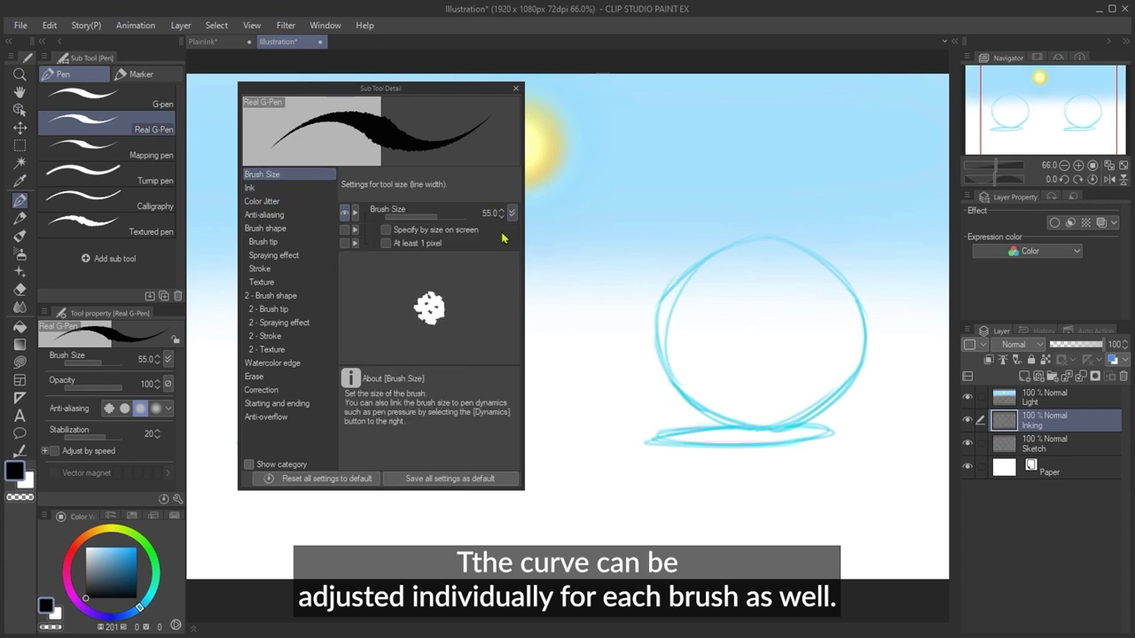
pyautogui.click(512, 212)
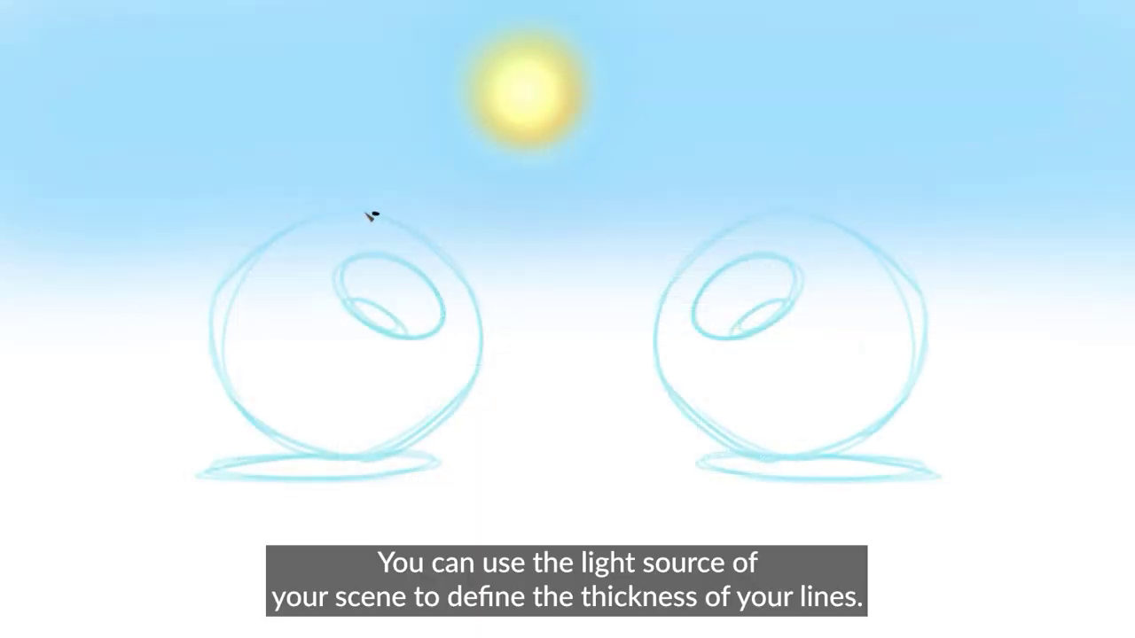
# Ink the left sphere with thin lines facing the sun and thick lines on the underside, plus its ground shadow
pyautogui.moveTo(220, 338); pyautogui.dragTo(230, 388)
pyautogui.moveTo(254, 431)
pyautogui.mouseDown()
pyautogui.moveTo(291, 454)
pyautogui.moveTo(399, 455)
pyautogui.moveTo(437, 429)
pyautogui.mouseUp()
pyautogui.moveTo(464, 391); pyautogui.dragTo(476, 308)
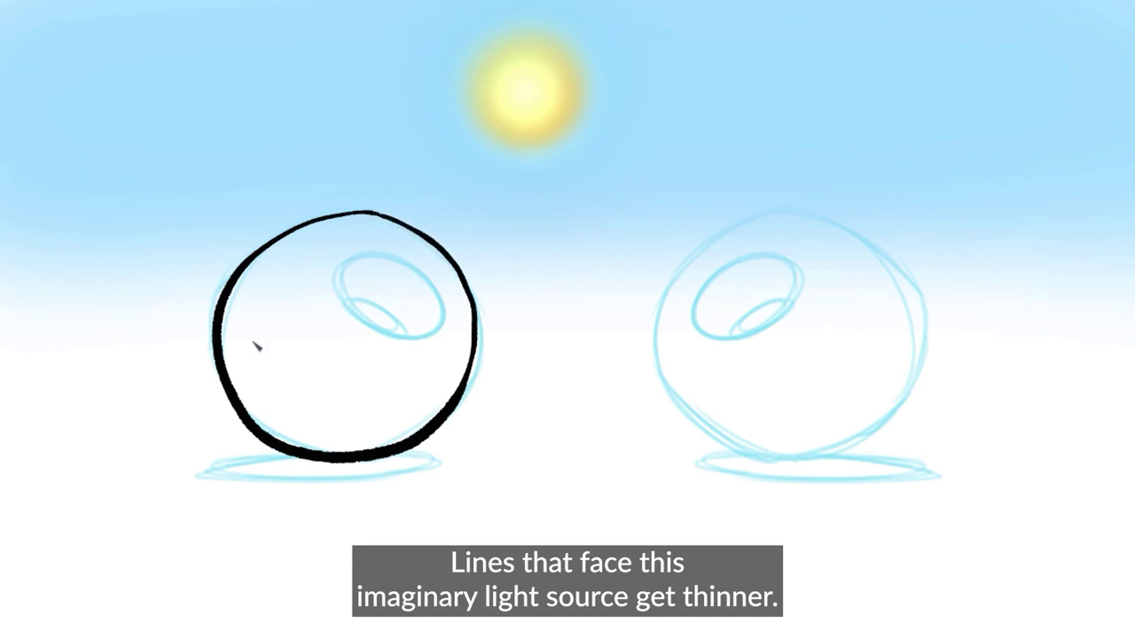
pyautogui.moveTo(301, 454)
pyautogui.mouseDown()
pyautogui.moveTo(183, 473)
pyautogui.moveTo(369, 468)
pyautogui.mouseUp()
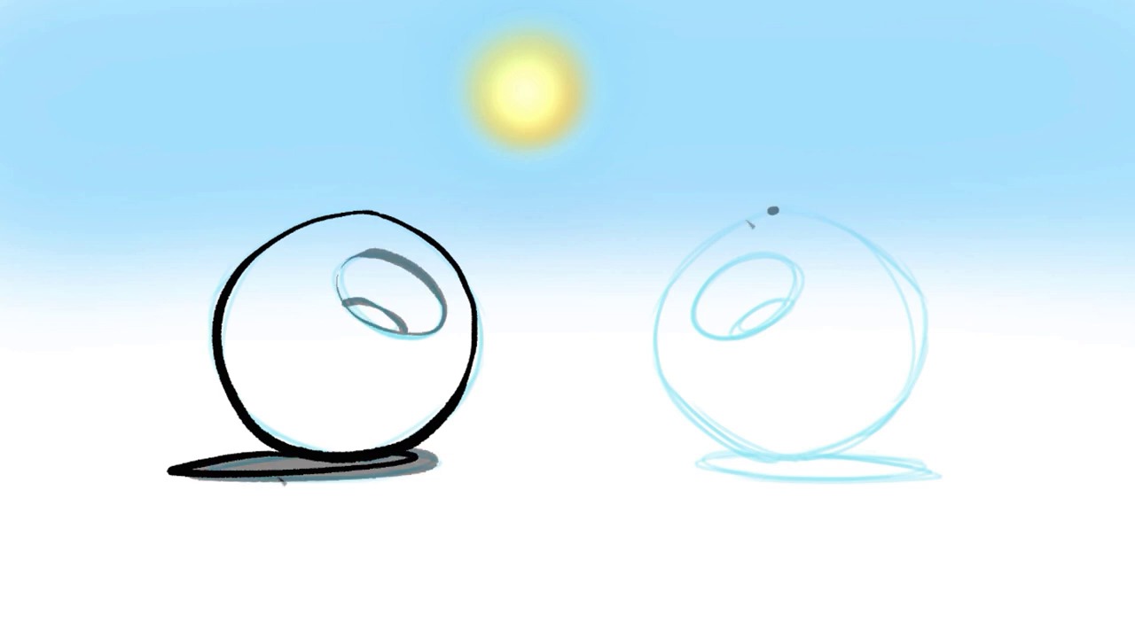
# Ink the right sphere with a thick outer contour and thinner lines for the opening, plus its ground shadow
pyautogui.moveTo(775, 210)
pyautogui.mouseDown()
pyautogui.moveTo(666, 298)
pyautogui.moveTo(666, 405)
pyautogui.moveTo(756, 459)
pyautogui.moveTo(857, 452)
pyautogui.moveTo(916, 386)
pyautogui.moveTo(913, 297)
pyautogui.moveTo(854, 228)
pyautogui.moveTo(749, 207)
pyautogui.mouseUp()
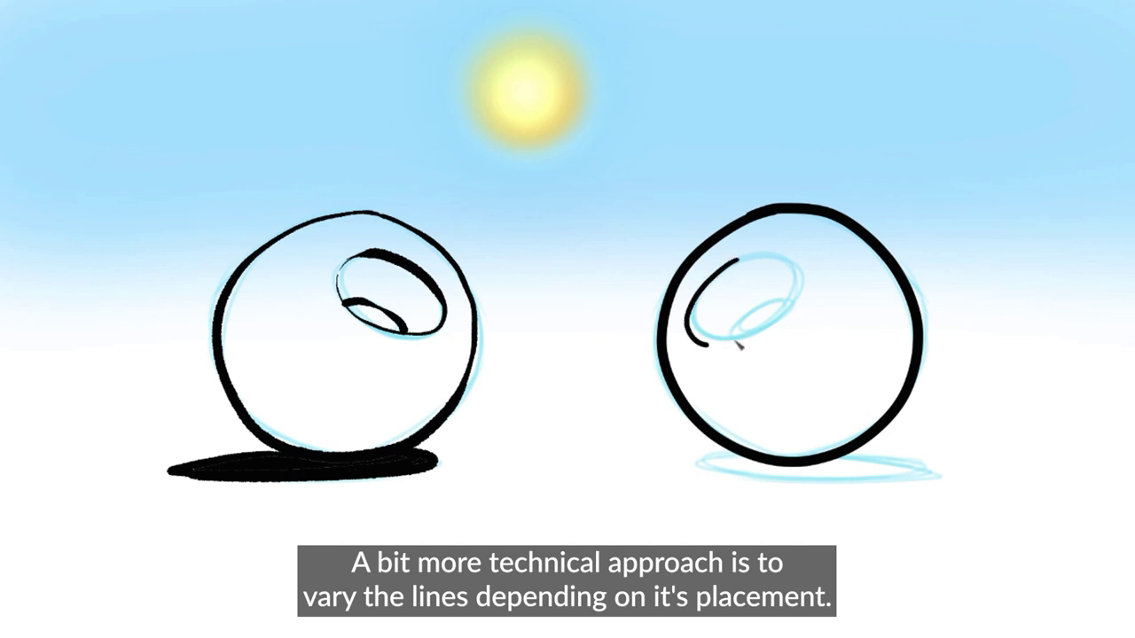
pyautogui.moveTo(732, 350); pyautogui.dragTo(802, 296)
pyautogui.moveTo(771, 261); pyautogui.dragTo(736, 265)
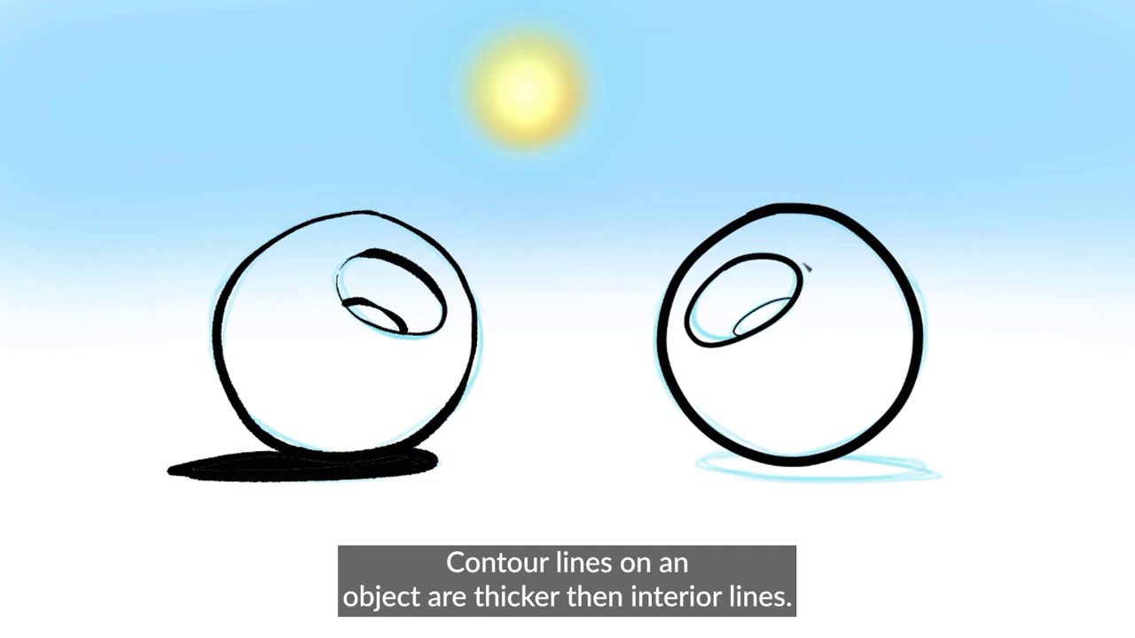
pyautogui.moveTo(749, 482)
pyautogui.mouseDown()
pyautogui.moveTo(936, 469)
pyautogui.moveTo(851, 450)
pyautogui.mouseUp()
pyautogui.moveTo(851, 450); pyautogui.dragTo(720, 466)
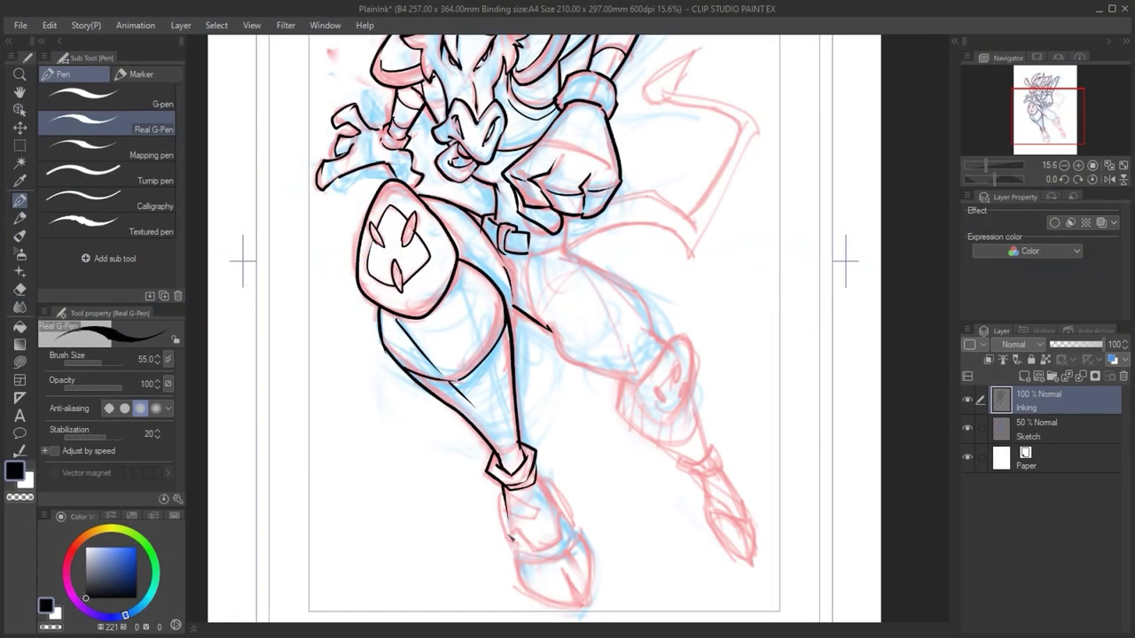
# Ink the hoof and ankle of the creature's front leg with the Real G-Pen on the Inking layer
pyautogui.moveTo(511, 538); pyautogui.dragTo(521, 581)
pyautogui.moveTo(503, 494); pyautogui.dragTo(509, 533)
pyautogui.moveTo(521, 581); pyautogui.dragTo(581, 607)
pyautogui.moveTo(537, 479); pyautogui.dragTo(592, 558)
pyautogui.moveTo(543, 477); pyautogui.dragTo(569, 510)
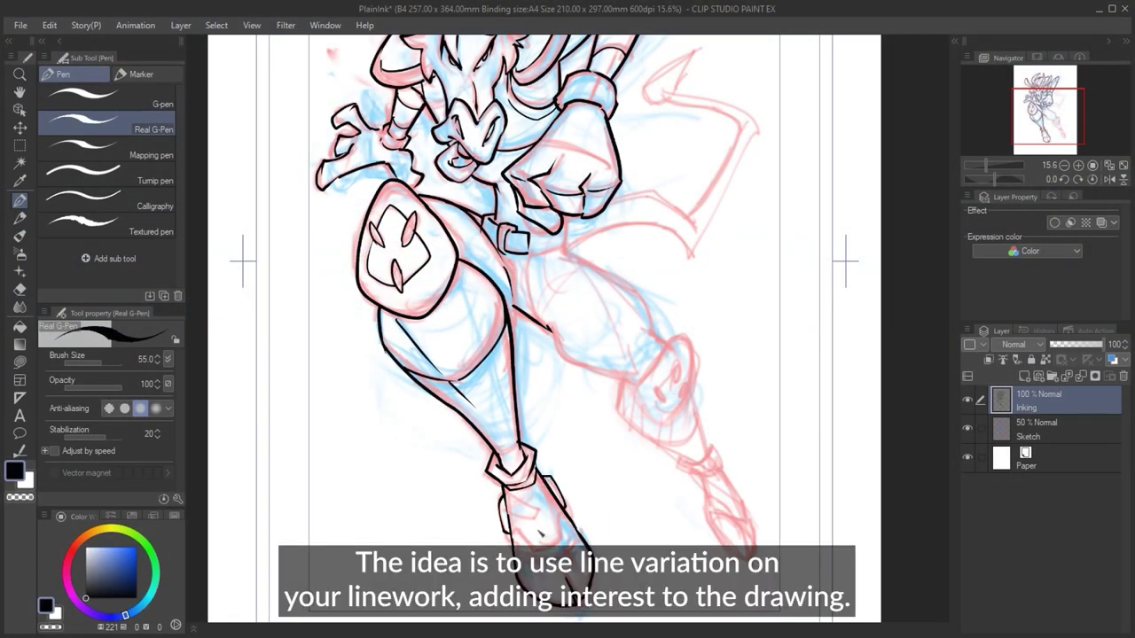
# Ink the creature's rear leg from the belt and thigh down through the knee guard and shin to the hoof
pyautogui.moveTo(548, 330); pyautogui.dragTo(640, 379)
pyautogui.moveTo(529, 250); pyautogui.dragTo(661, 337)
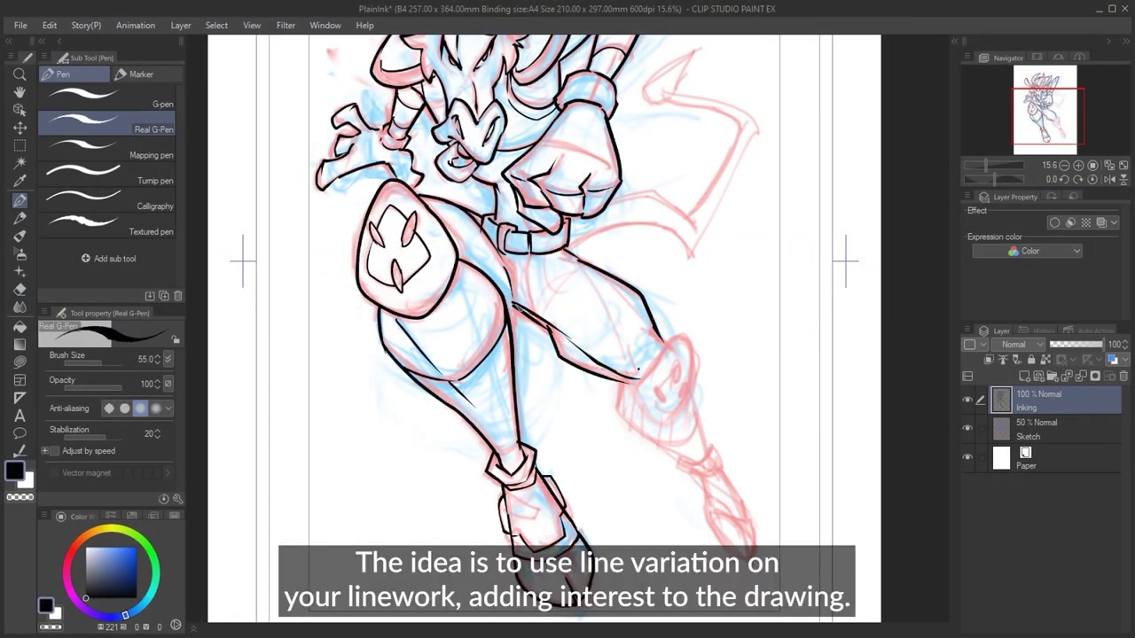
pyautogui.moveTo(572, 257); pyautogui.dragTo(511, 339)
pyautogui.moveTo(658, 339); pyautogui.dragTo(660, 424)
pyautogui.moveTo(514, 304); pyautogui.dragTo(519, 347)
pyautogui.moveTo(614, 385); pyautogui.dragTo(681, 459)
pyautogui.moveTo(688, 394); pyautogui.dragTo(708, 449)
pyautogui.moveTo(677, 456)
pyautogui.mouseDown()
pyautogui.moveTo(711, 447)
pyautogui.moveTo(745, 558)
pyautogui.mouseUp()
pyautogui.moveTo(720, 468); pyautogui.dragTo(755, 565)
pyautogui.moveTo(704, 516); pyautogui.dragTo(747, 492)
# Ink the remaining contours around the creature's tail with the Real G-Pen on the Inking layer
pyautogui.moveTo(681, 298); pyautogui.dragTo(676, 422)
pyautogui.moveTo(565, 372)
pyautogui.mouseDown()
pyautogui.moveTo(639, 345)
pyautogui.moveTo(700, 358)
pyautogui.mouseUp()
pyautogui.hotkey('ctrl', 'z')
pyautogui.moveTo(607, 324); pyautogui.dragTo(687, 343)
pyautogui.moveTo(737, 245); pyautogui.dragTo(689, 342)
pyautogui.moveTo(665, 222); pyautogui.dragTo(706, 339)
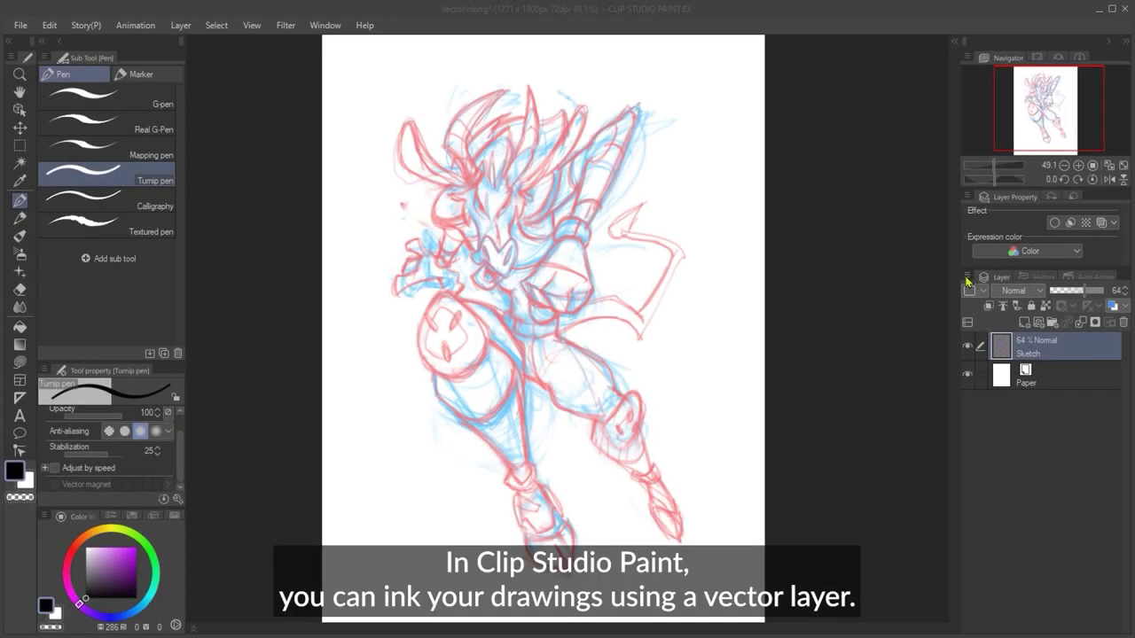
# Create a vector layer named VectorInking above the Sketch layer
pyautogui.click(966, 280)
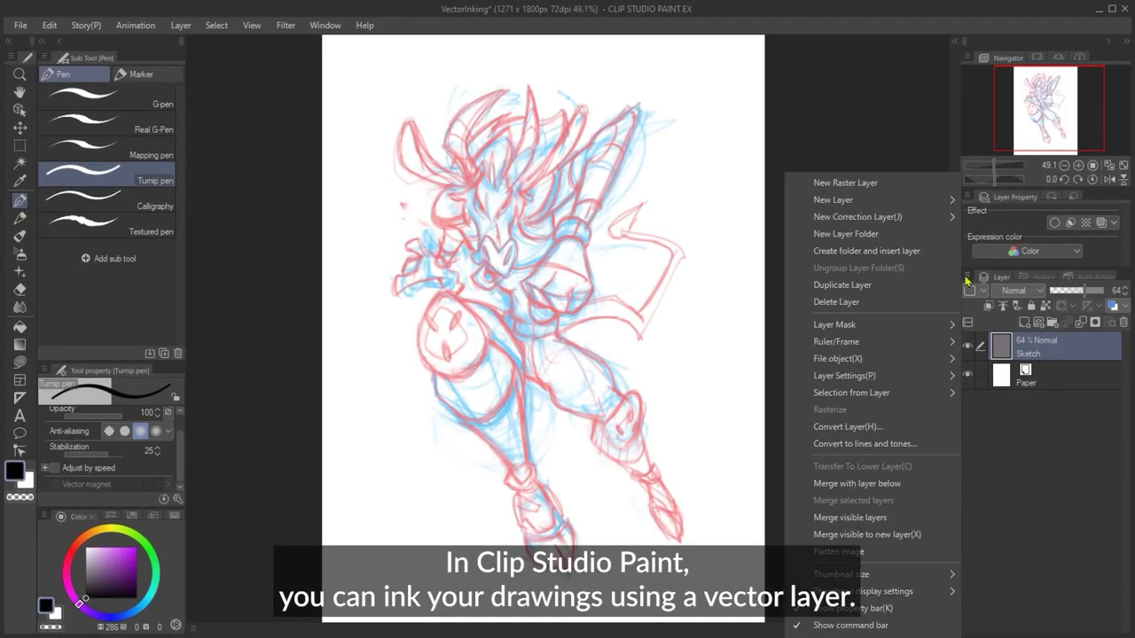
pyautogui.moveTo(911, 204)
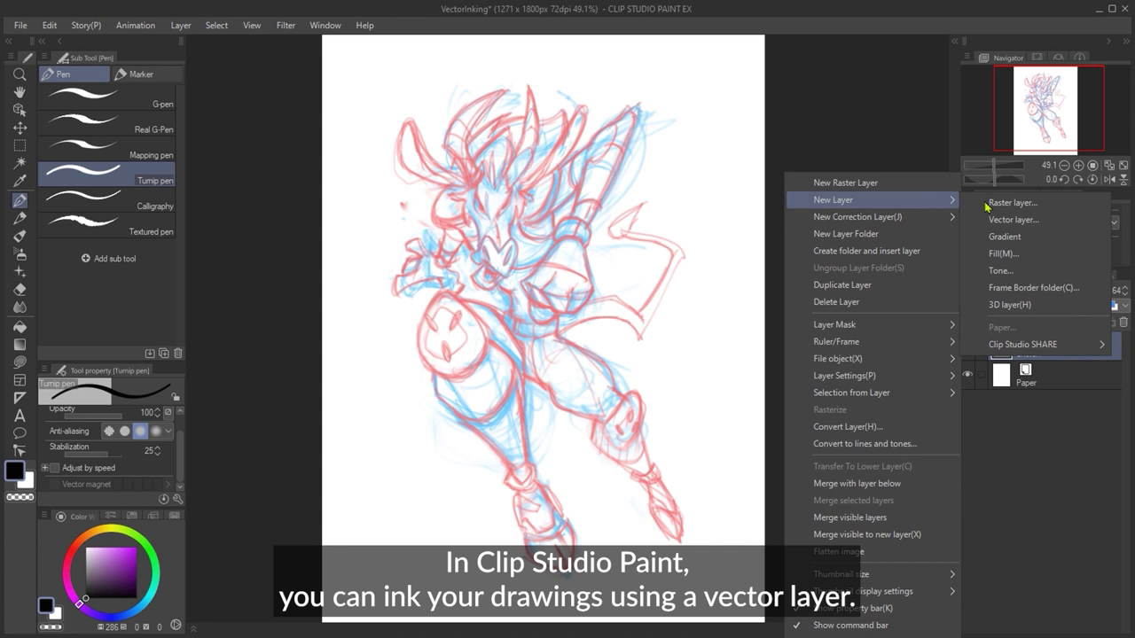
pyautogui.click(1065, 225)
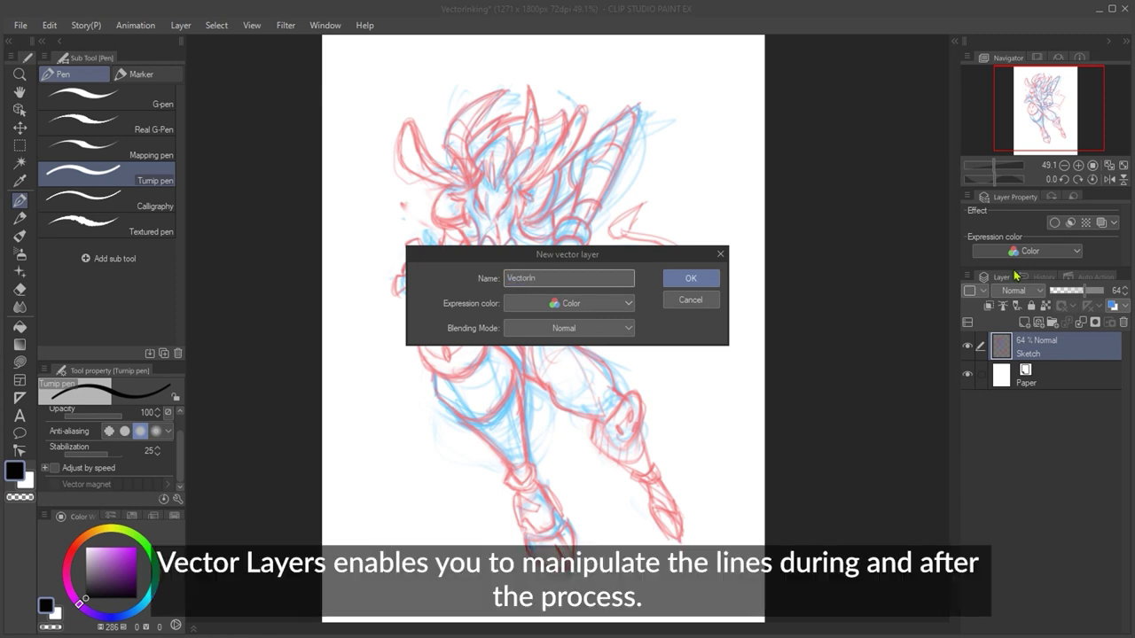
pyautogui.press('Return')
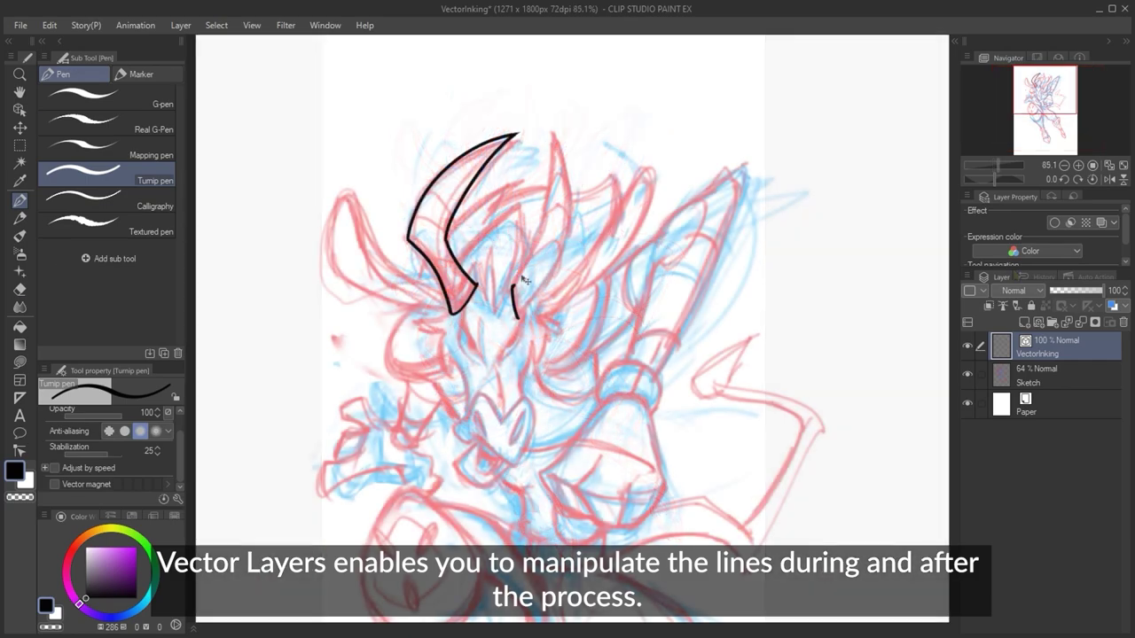
# Ink the creature's second horn and nearby face lines on the VectorInking layer with the Turnip pen
pyautogui.moveTo(553, 135)
pyautogui.mouseDown()
pyautogui.moveTo(516, 317)
pyautogui.moveTo(479, 356)
pyautogui.mouseUp()
pyautogui.press('e')
pyautogui.press('p')
pyautogui.moveTo(505, 317); pyautogui.dragTo(530, 349)
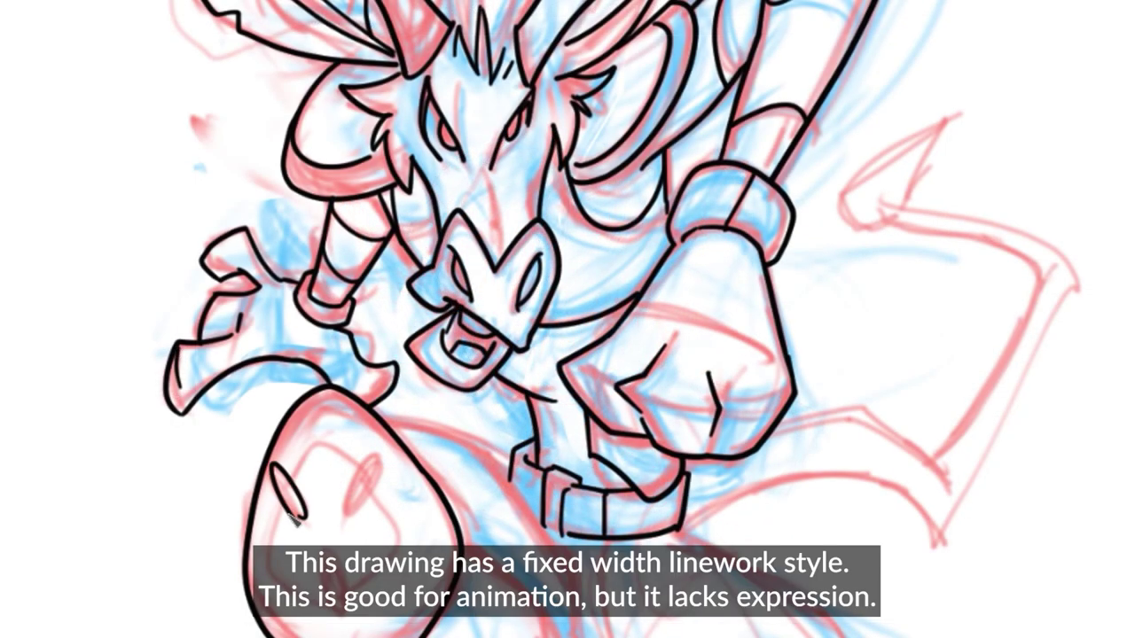
# Ink the front knee guard's three spikes and the inner outline connecting them with uniform lines
pyautogui.moveTo(279, 473)
pyautogui.mouseDown()
pyautogui.moveTo(300, 510)
pyautogui.moveTo(385, 450)
pyautogui.mouseUp()
pyautogui.moveTo(379, 465); pyautogui.dragTo(351, 512)
pyautogui.moveTo(328, 555); pyautogui.dragTo(342, 620)
pyautogui.moveTo(340, 557); pyautogui.dragTo(330, 594)
pyautogui.moveTo(284, 504); pyautogui.dragTo(276, 589)
pyautogui.moveTo(349, 606); pyautogui.dragTo(391, 494)
pyautogui.moveTo(290, 482); pyautogui.dragTo(387, 490)
# Ink the front leg's outer contour below the knee guard and the curved line across the leg
pyautogui.moveTo(826, 544); pyautogui.dragTo(747, 268)
pyautogui.hotkey('ctrl', 'z')
pyautogui.moveTo(214, 383); pyautogui.dragTo(422, 637)
pyautogui.moveTo(300, 506); pyautogui.dragTo(371, 516)
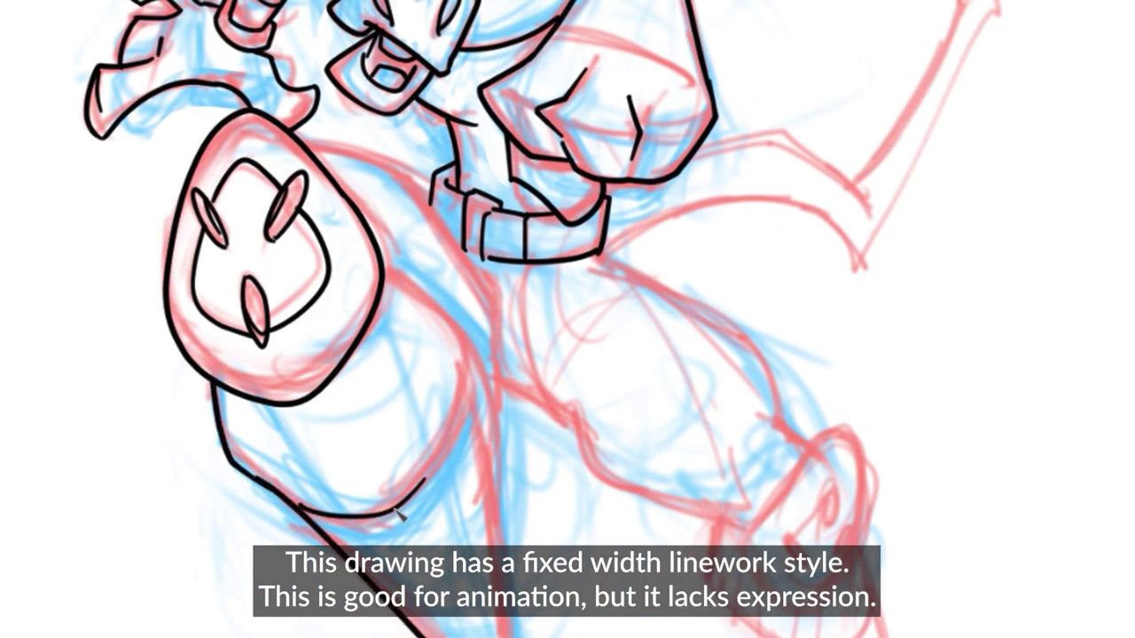
# Set the Narrow amount of the Adjust line width tool to 5
pyautogui.write('5')
pyautogui.press('Return')
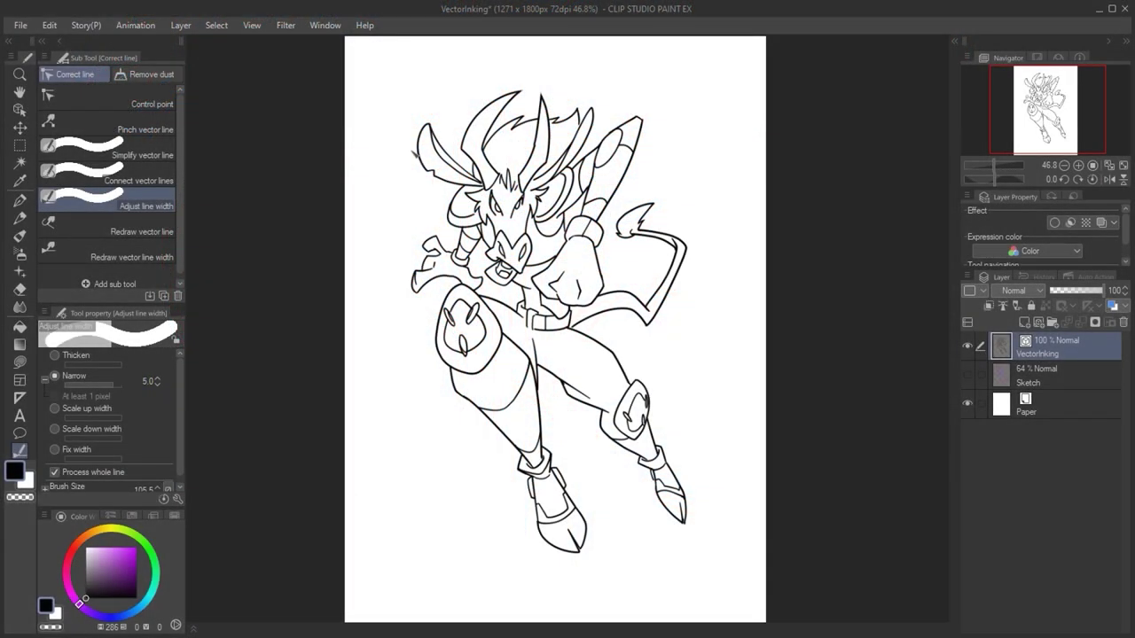
# Narrow the line width of the creature's entire linework with the Adjust line width tool, painting from head to hooves
pyautogui.moveTo(414, 152)
pyautogui.mouseDown()
pyautogui.moveTo(390, 204)
pyautogui.moveTo(390, 302)
pyautogui.moveTo(416, 399)
pyautogui.moveTo(526, 537)
pyautogui.mouseUp()
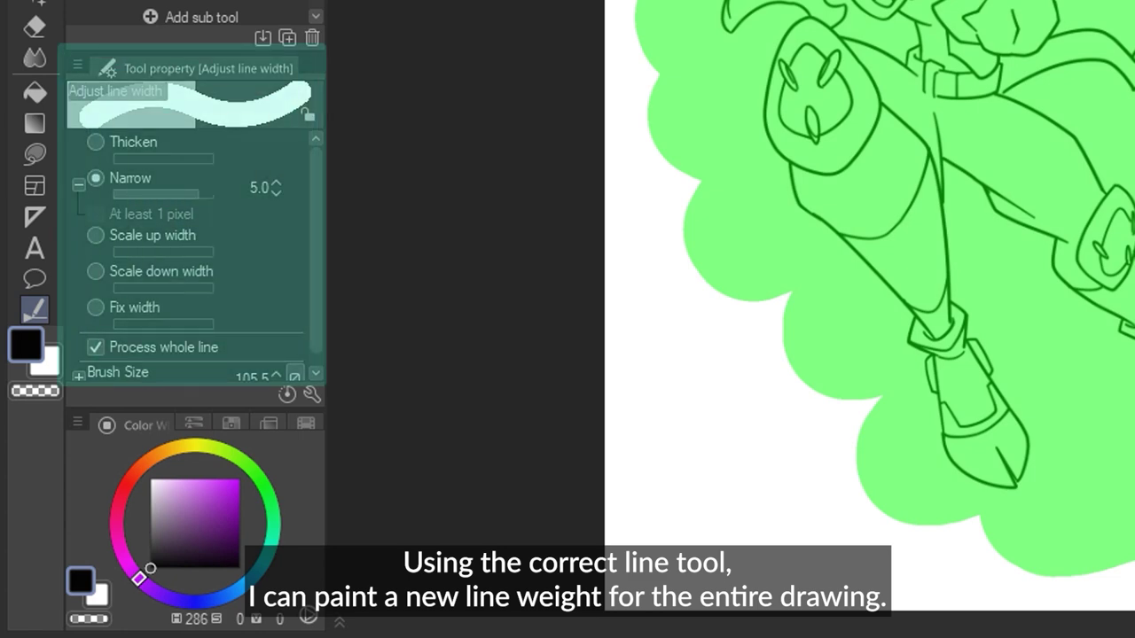
pyautogui.moveTo(1055, 501); pyautogui.dragTo(807, 527)
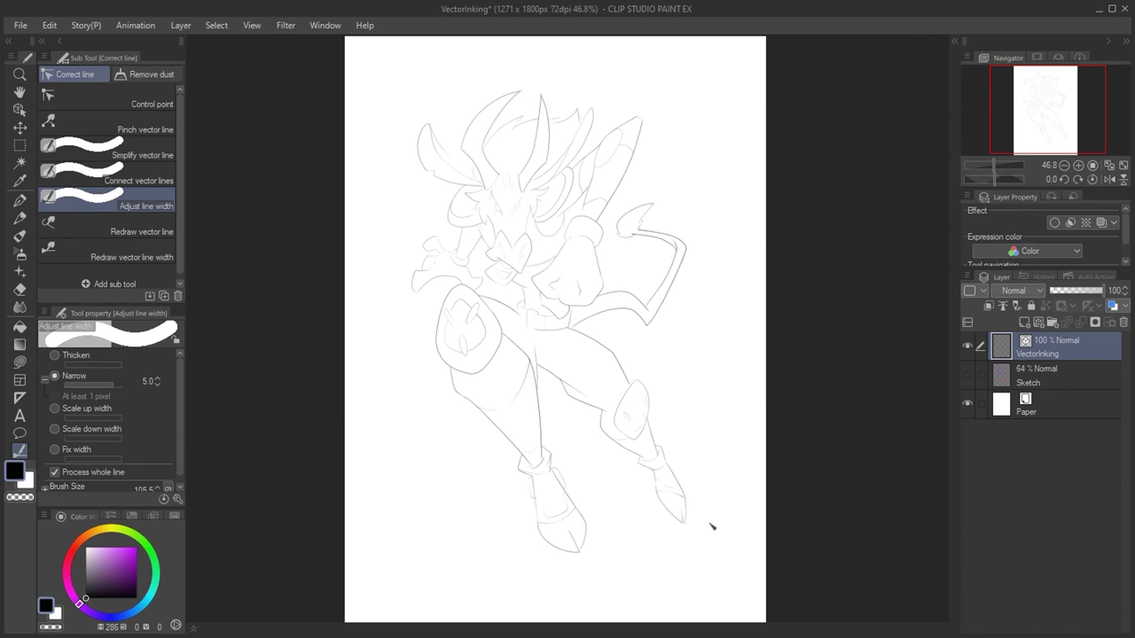
# Thicken the front knee guard's outline and the front leg's contours below it with a Thicken amount of 1
pyautogui.click(75, 356)
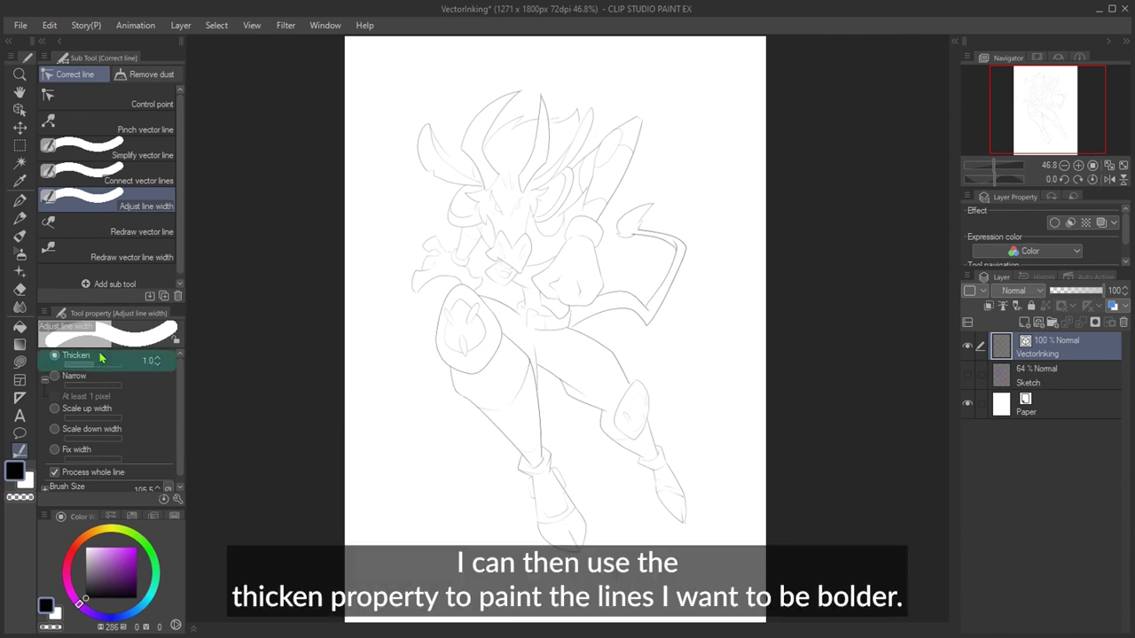
pyautogui.moveTo(437, 328)
pyautogui.mouseDown()
pyautogui.moveTo(484, 377)
pyautogui.moveTo(507, 380)
pyautogui.mouseUp()
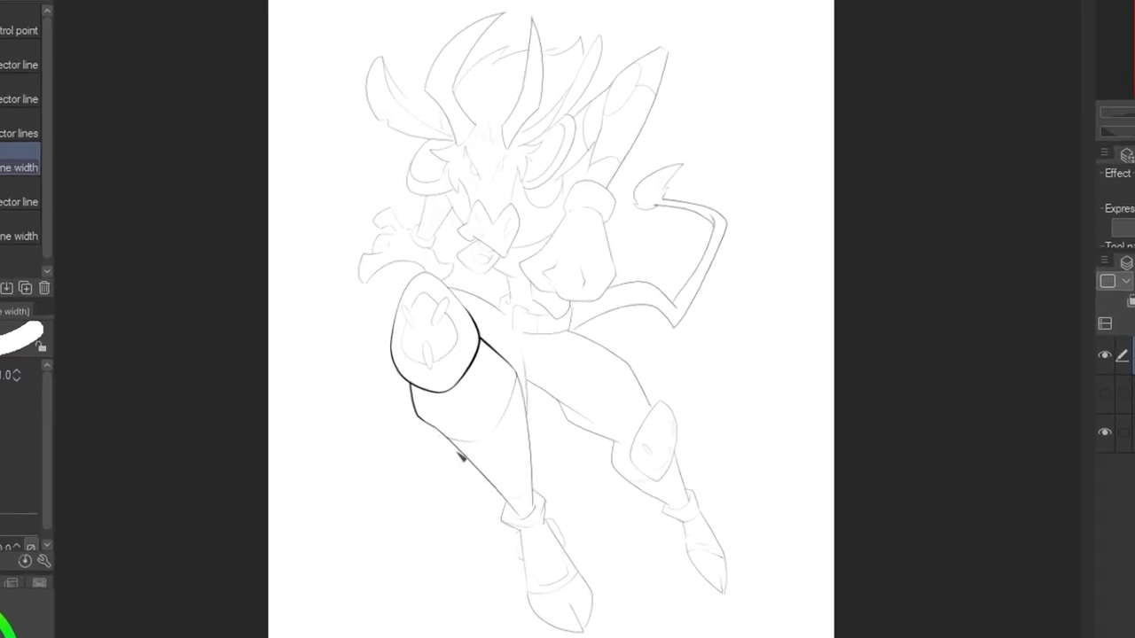
pyautogui.moveTo(451, 445); pyautogui.dragTo(510, 507)
pyautogui.moveTo(490, 483)
pyautogui.mouseDown()
pyautogui.moveTo(509, 504)
pyautogui.moveTo(519, 391)
pyautogui.moveTo(494, 403)
pyautogui.mouseUp()
pyautogui.moveTo(364, 363)
pyautogui.mouseDown()
pyautogui.moveTo(395, 273)
pyautogui.moveTo(463, 342)
pyautogui.mouseUp()
pyautogui.moveTo(418, 457); pyautogui.dragTo(479, 521)
pyautogui.moveTo(466, 344); pyautogui.dragTo(496, 374)
# Thicken the front leg's ankle cuff and hoof outlines and the upper part of its inner contour
pyautogui.moveTo(498, 537); pyautogui.dragTo(491, 556)
pyautogui.moveTo(529, 527); pyautogui.dragTo(539, 542)
pyautogui.moveTo(507, 578); pyautogui.dragTo(518, 633)
pyautogui.moveTo(562, 595); pyautogui.dragTo(589, 635)
pyautogui.moveTo(514, 356); pyautogui.dragTo(520, 404)
# Thicken the lines above the front knee and the outlines of the creature's muzzle and face
pyautogui.moveTo(428, 282); pyautogui.dragTo(489, 311)
pyautogui.moveTo(488, 305)
pyautogui.mouseDown()
pyautogui.moveTo(498, 272)
pyautogui.moveTo(478, 257)
pyautogui.mouseUp()
pyautogui.moveTo(472, 262)
pyautogui.mouseDown()
pyautogui.moveTo(437, 239)
pyautogui.moveTo(460, 178)
pyautogui.mouseUp()
pyautogui.moveTo(462, 180); pyautogui.dragTo(501, 183)
pyautogui.moveTo(486, 241); pyautogui.dragTo(494, 245)
pyautogui.moveTo(494, 241)
pyautogui.mouseDown()
pyautogui.moveTo(508, 200)
pyautogui.moveTo(493, 220)
pyautogui.mouseUp()
# Thicken the outlines of the creature's rear hand and arm, ear, horns and raised fist
pyautogui.moveTo(410, 238); pyautogui.dragTo(429, 264)
pyautogui.moveTo(377, 250)
pyautogui.mouseDown()
pyautogui.moveTo(324, 275)
pyautogui.moveTo(342, 220)
pyautogui.mouseUp()
pyautogui.moveTo(378, 162)
pyautogui.mouseDown()
pyautogui.moveTo(426, 169)
pyautogui.moveTo(438, 199)
pyautogui.mouseUp()
pyautogui.moveTo(448, 120); pyautogui.dragTo(501, 172)
pyautogui.moveTo(417, 88)
pyautogui.mouseDown()
pyautogui.moveTo(375, 50)
pyautogui.moveTo(390, 168)
pyautogui.mouseUp()
pyautogui.moveTo(510, 204)
pyautogui.mouseDown()
pyautogui.moveTo(559, 310)
pyautogui.moveTo(656, 213)
pyautogui.mouseUp()
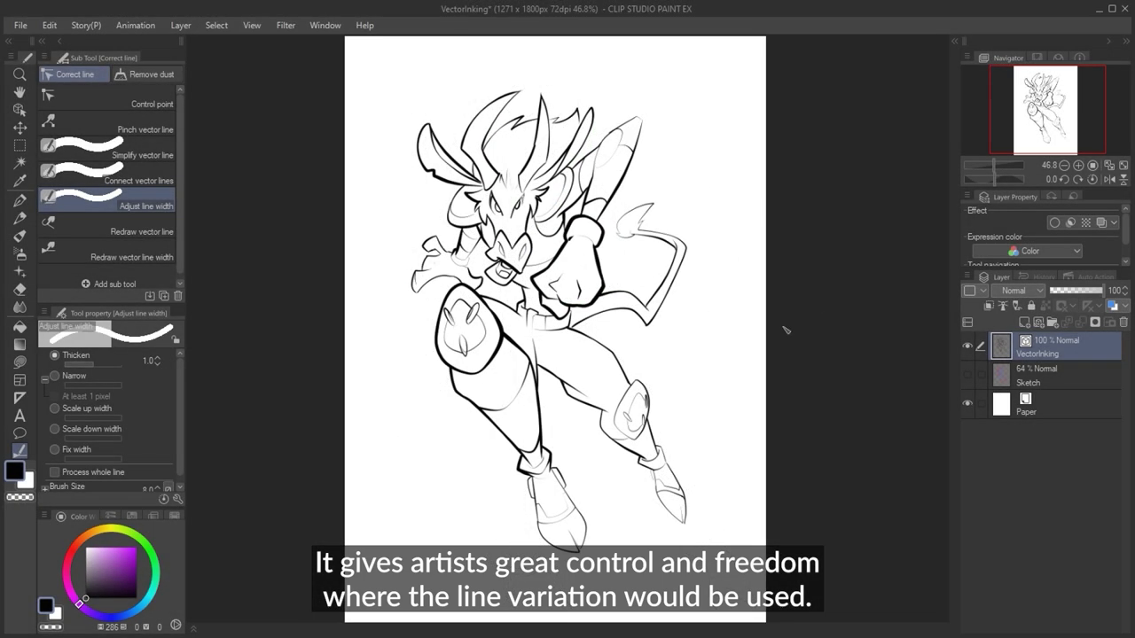
# Thicken lines on the front boot and hoof, the rear knee guard, the fist and the front thigh
pyautogui.moveTo(532, 474); pyautogui.dragTo(571, 514)
pyautogui.moveTo(537, 528); pyautogui.dragTo(581, 546)
pyautogui.moveTo(628, 393)
pyautogui.mouseDown()
pyautogui.moveTo(631, 435)
pyautogui.moveTo(646, 417)
pyautogui.mouseUp()
pyautogui.moveTo(487, 277)
pyautogui.mouseDown()
pyautogui.moveTo(527, 289)
pyautogui.moveTo(560, 254)
pyautogui.mouseUp()
pyautogui.moveTo(503, 340); pyautogui.dragTo(530, 364)
# Thicken the rear leg's contours from thigh to hoof and the outline of the tail up to its tip
pyautogui.moveTo(572, 331); pyautogui.dragTo(629, 383)
pyautogui.moveTo(537, 365); pyautogui.dragTo(602, 410)
pyautogui.moveTo(602, 413); pyautogui.dragTo(684, 522)
pyautogui.moveTo(575, 326); pyautogui.dragTo(633, 308)
pyautogui.moveTo(652, 214); pyautogui.dragTo(626, 239)
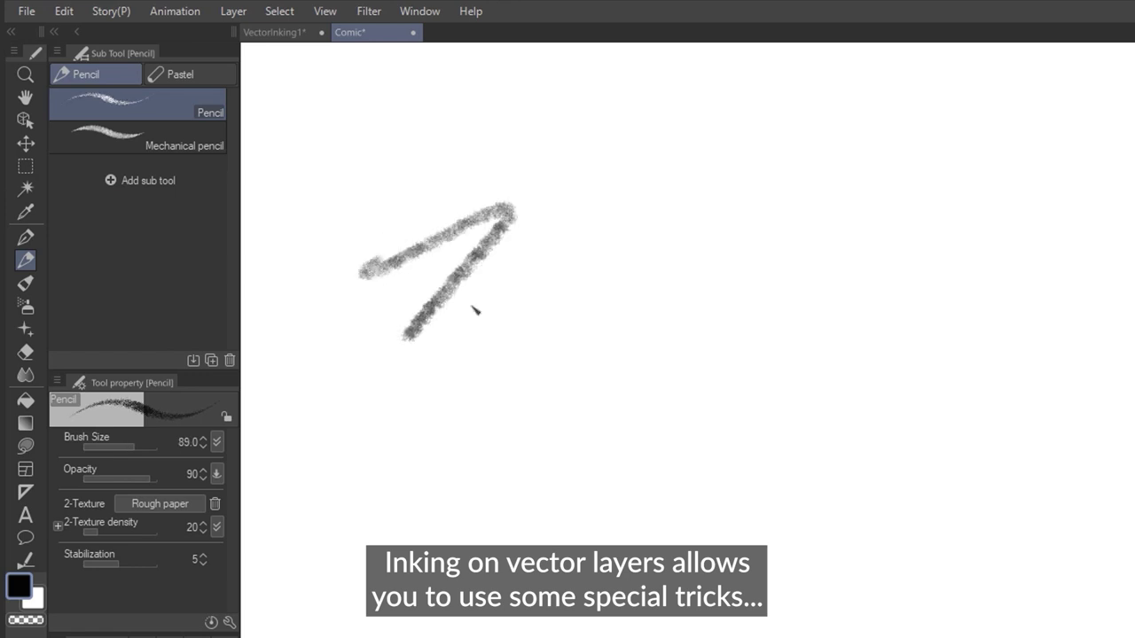
# Scribble a zigzag stroke with the Pencil in the Comic document and add the Pencil's brush shape to the presets
pyautogui.moveTo(474, 309)
pyautogui.mouseDown()
pyautogui.moveTo(709, 307)
pyautogui.moveTo(774, 371)
pyautogui.mouseUp()
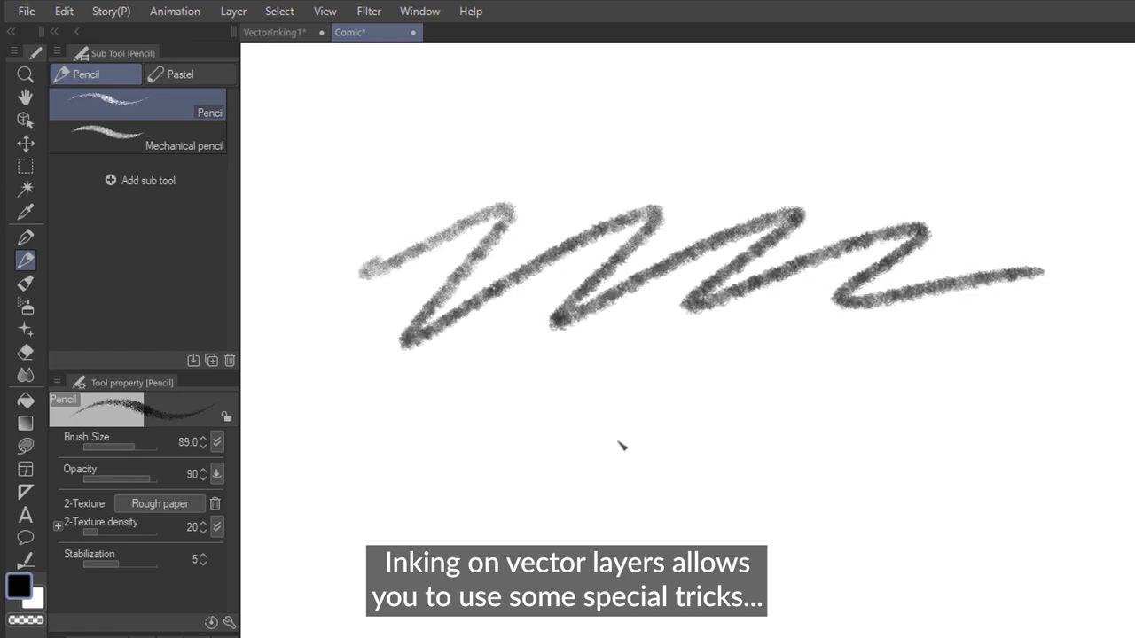
pyautogui.click(230, 622)
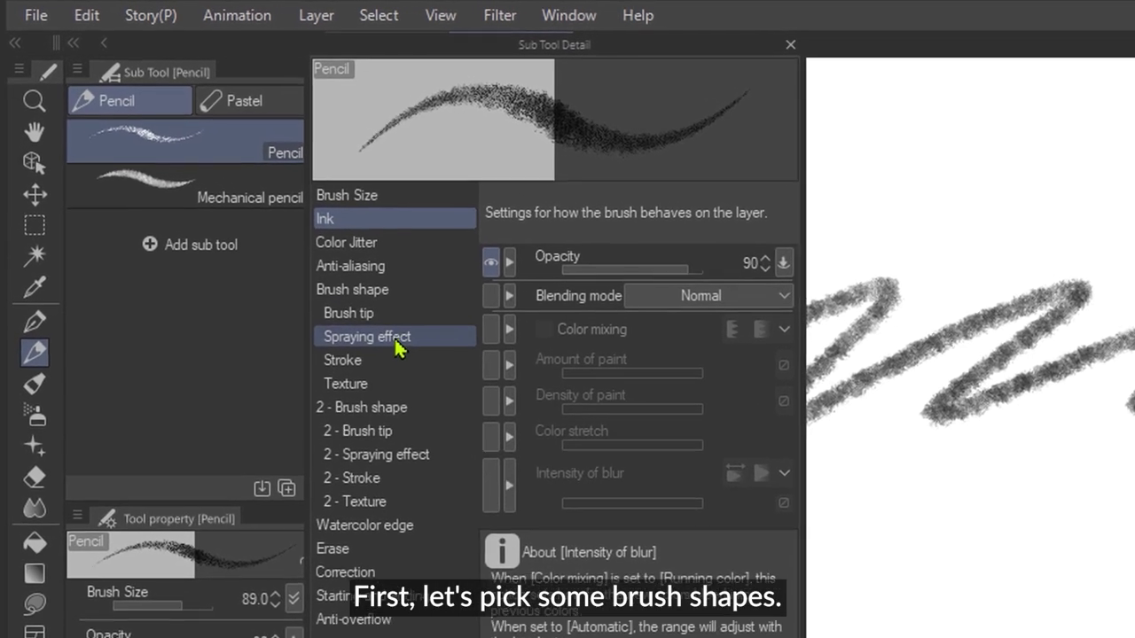
pyautogui.click(381, 288)
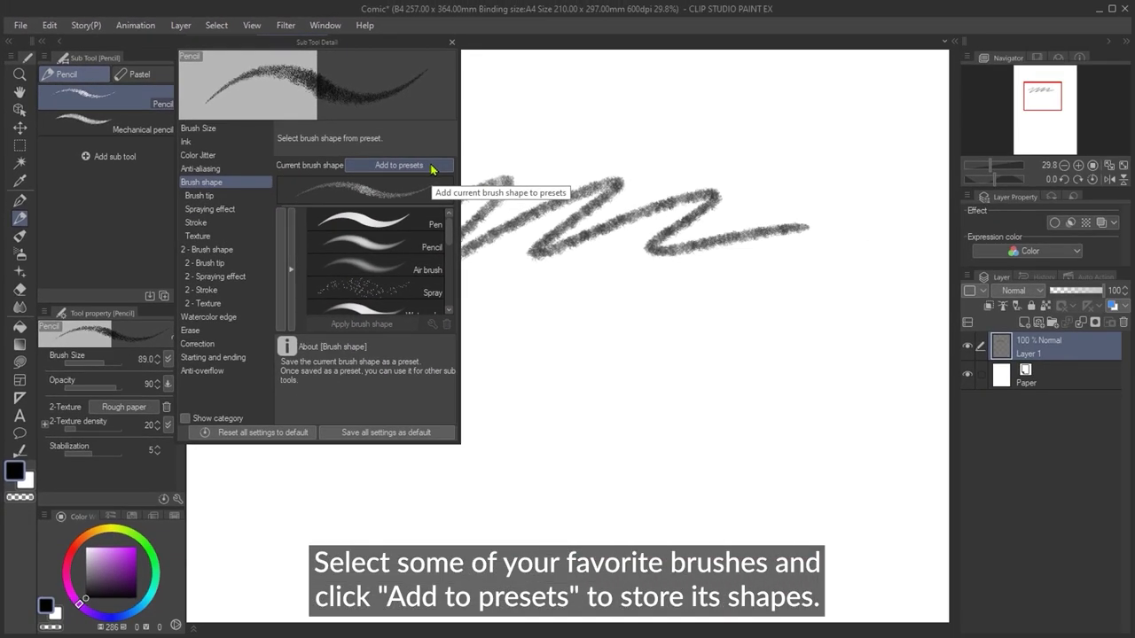
pyautogui.click(431, 169)
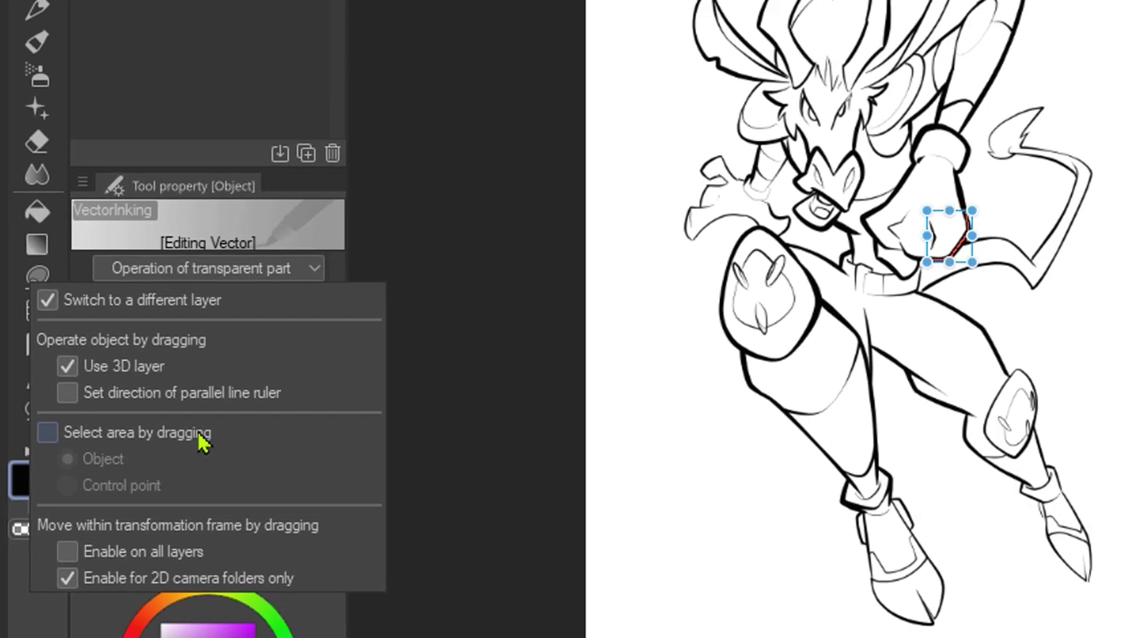
# Enable selecting an area by dragging for the Object tool and select all of the creature's vector lines
pyautogui.click(270, 425)
pyautogui.click(362, 200)
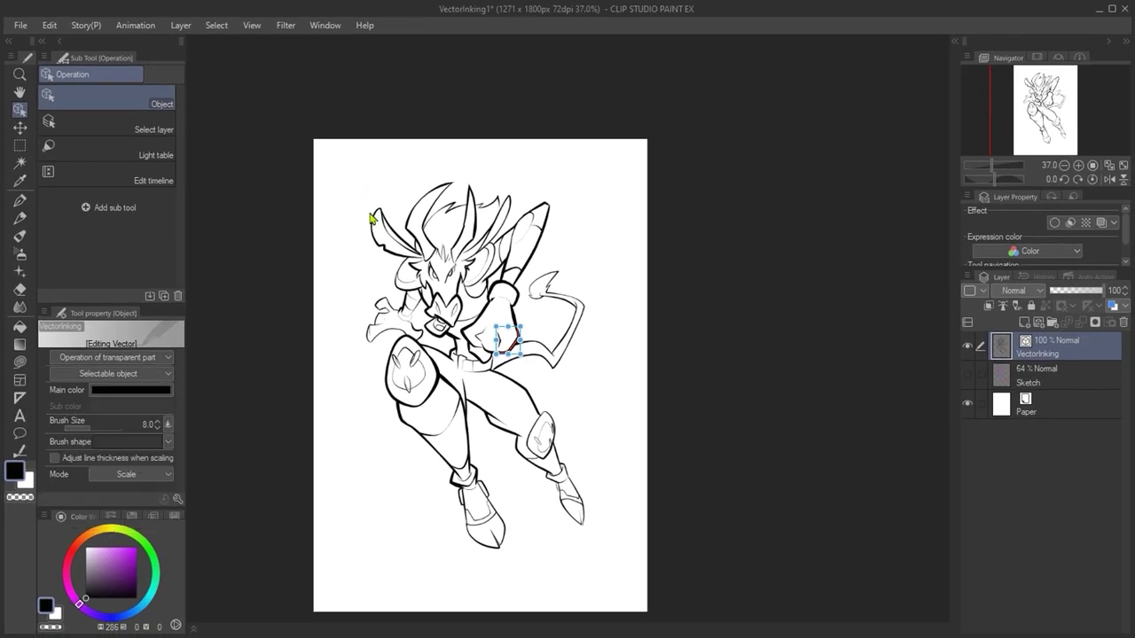
pyautogui.hotkey('ctrl', 'a')
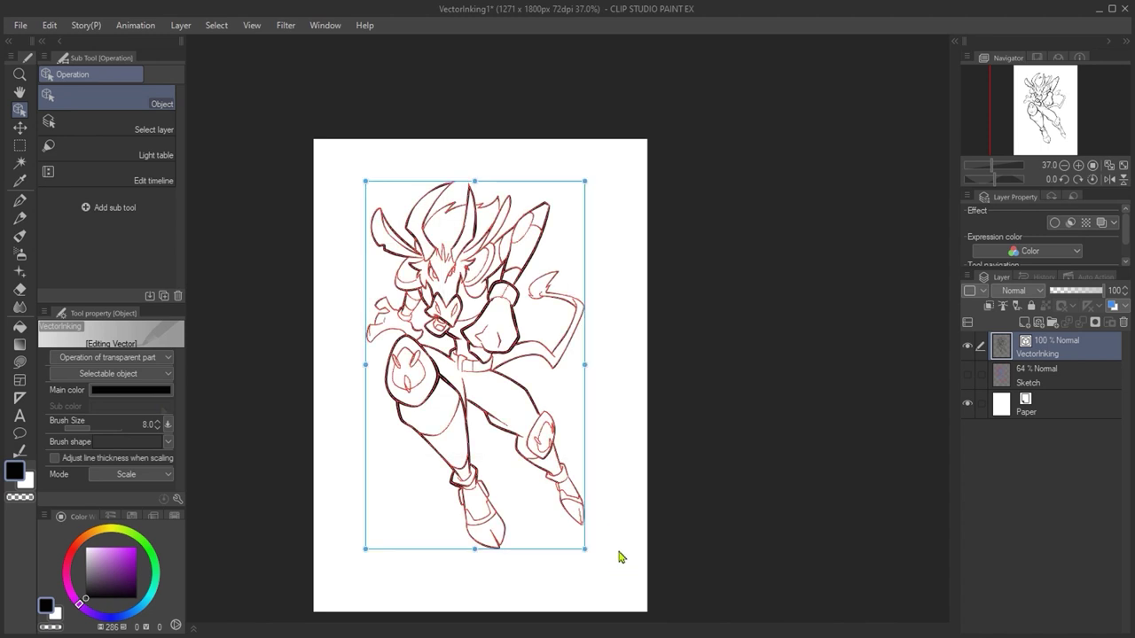
# Change the brush shape of all selected vector lines to the star pattern and deselect them
pyautogui.click(167, 441)
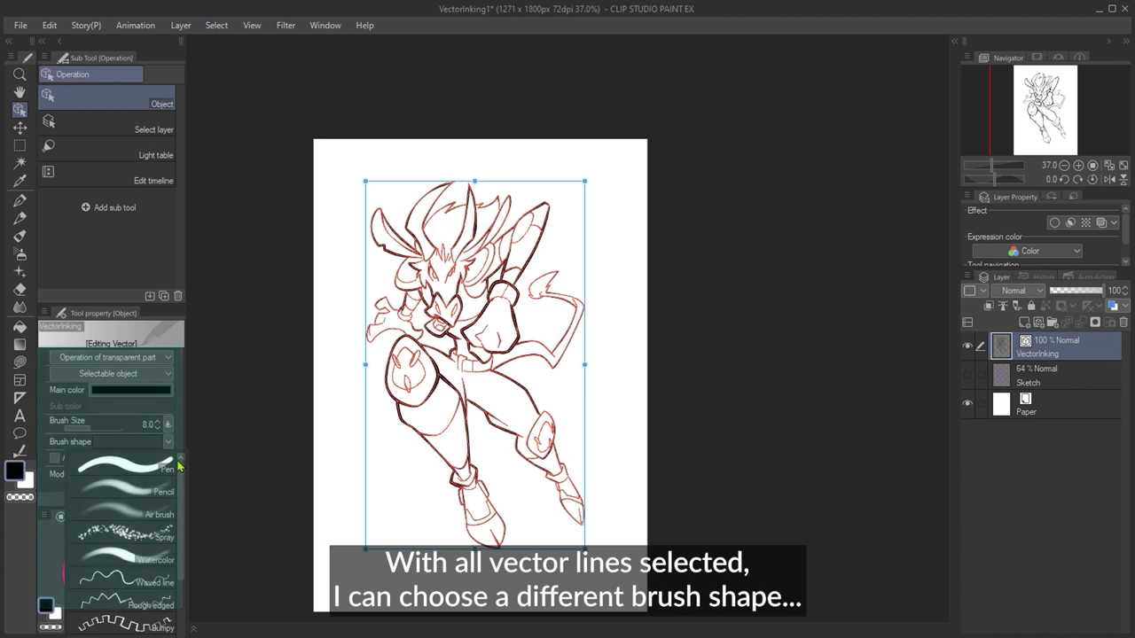
pyautogui.moveTo(181, 488); pyautogui.dragTo(183, 569)
pyautogui.click(161, 619)
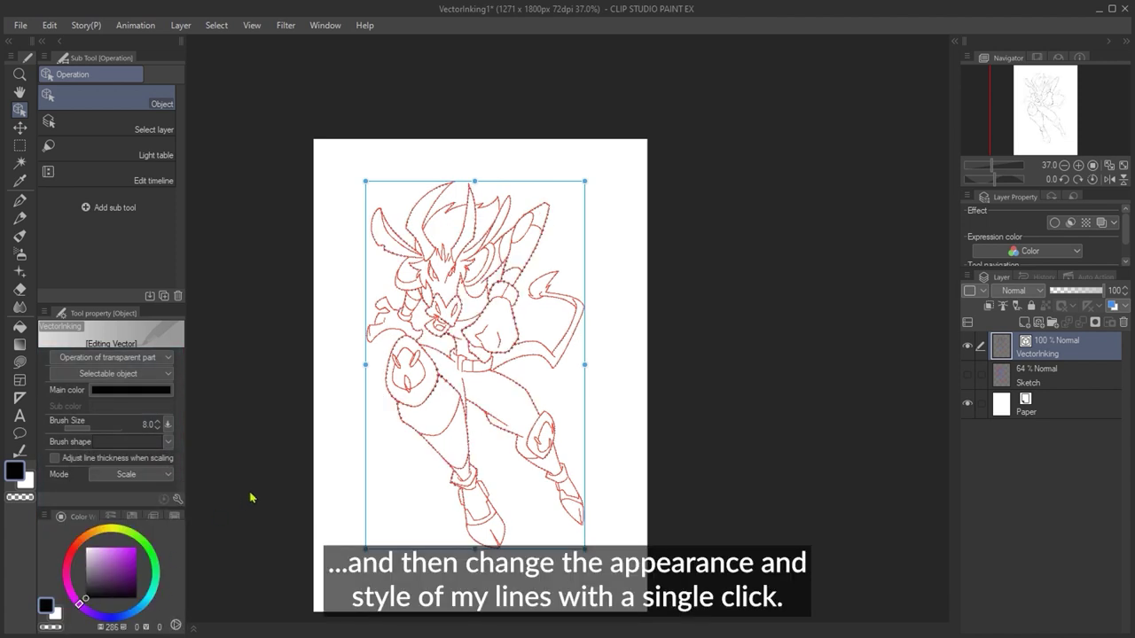
pyautogui.click(338, 471)
pyautogui.moveTo(547, 382); pyautogui.dragTo(660, 359)
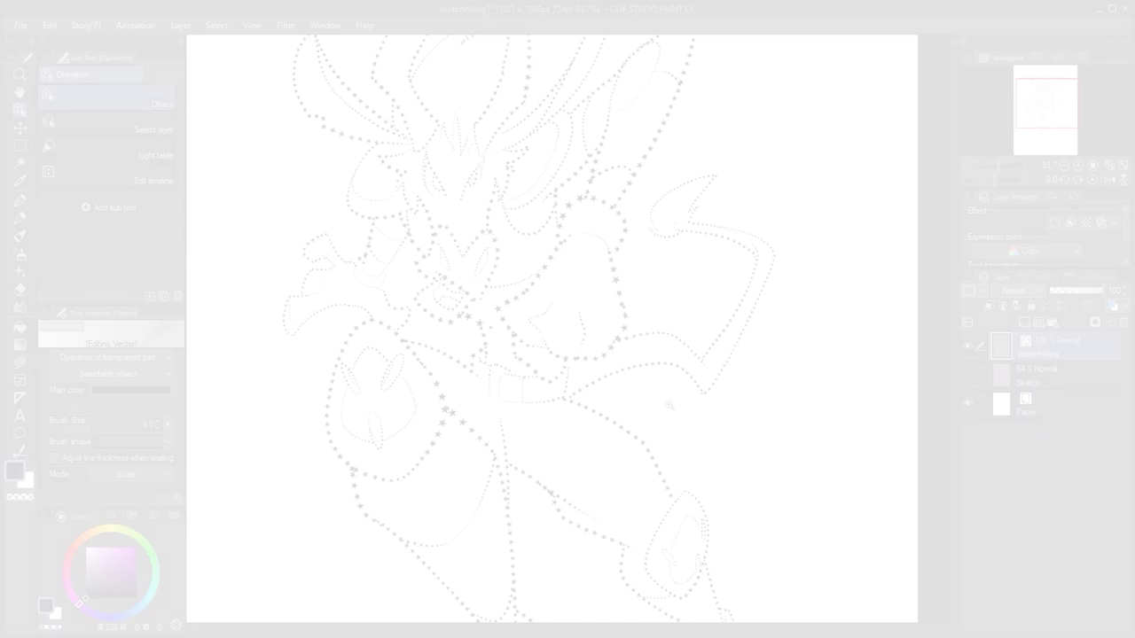